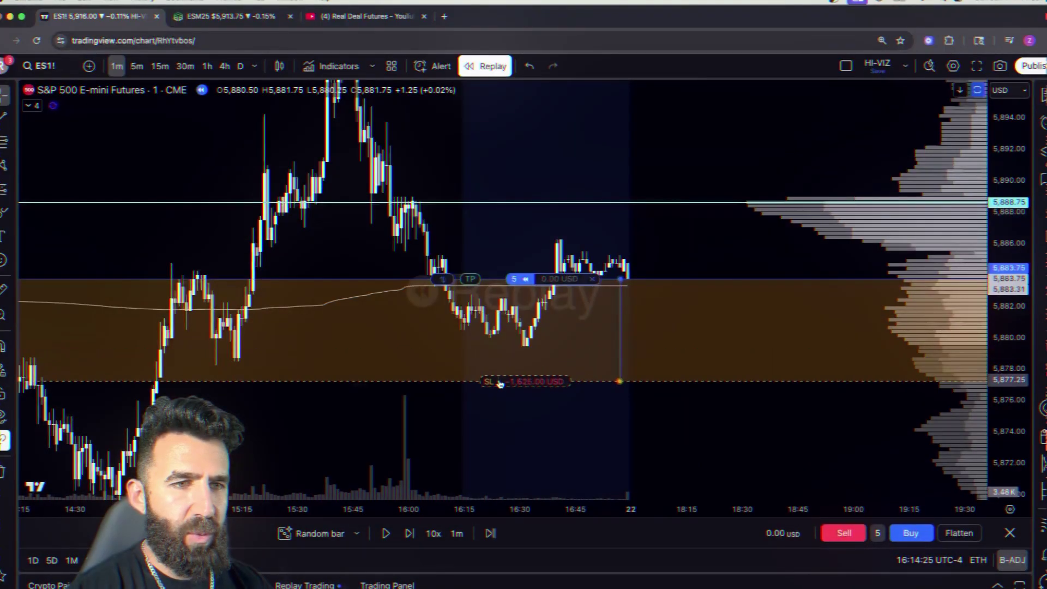
# Step: Drag a take-profit line above the 5-contract ES position and set the order size to 5
pyautogui.moveTo(502, 378); pyautogui.dragTo(503, 402)
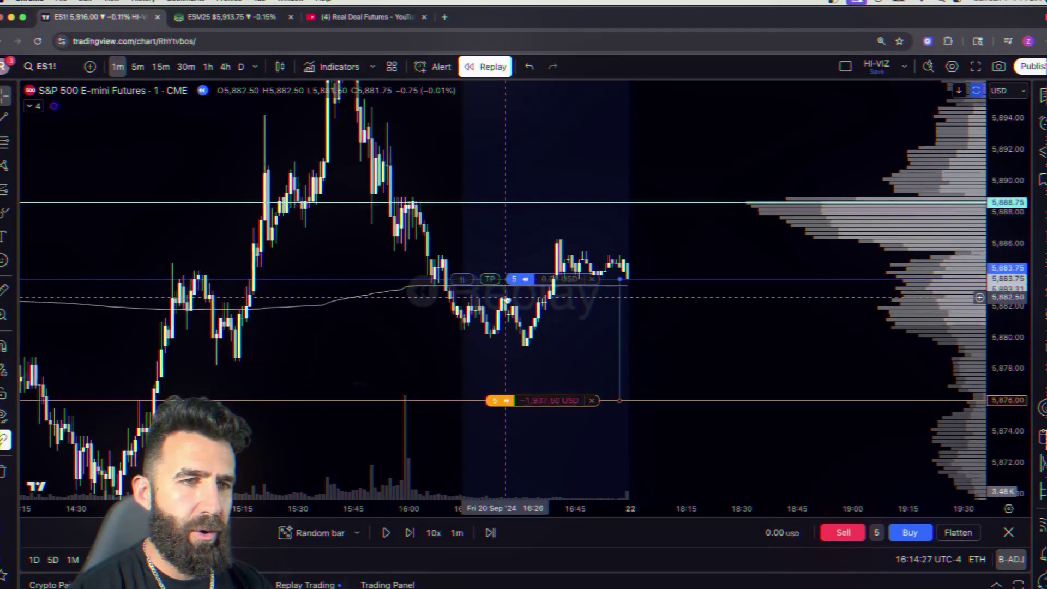
pyautogui.moveTo(504, 101); pyautogui.dragTo(504, 100)
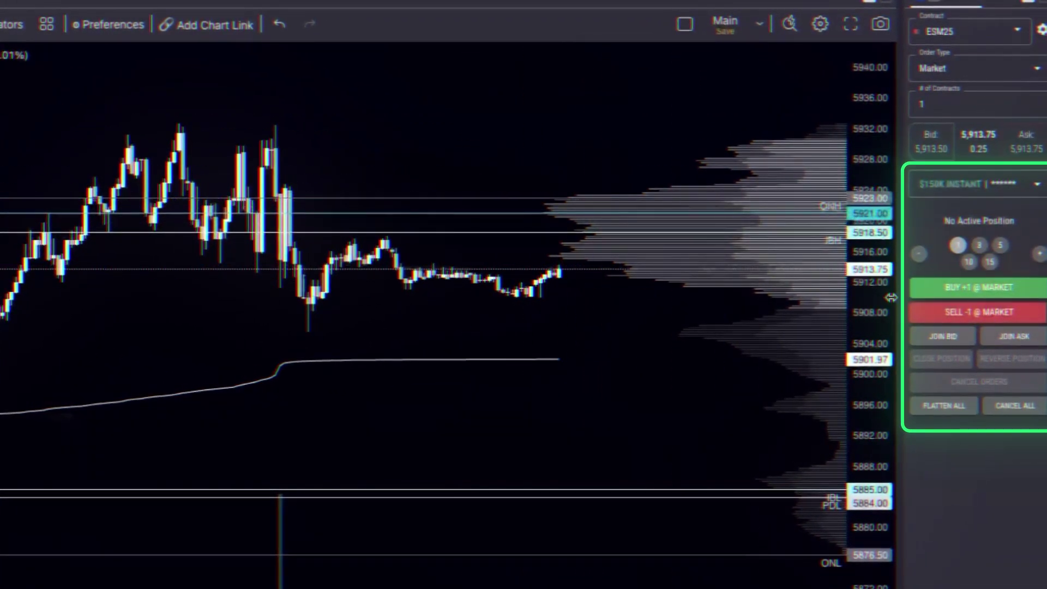
pyautogui.click(999, 246)
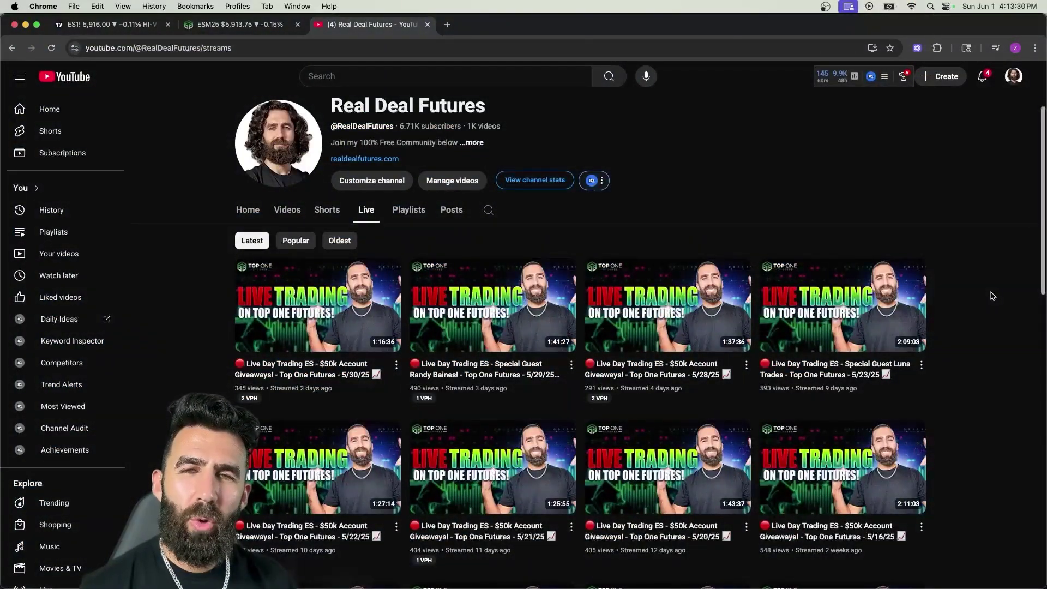
# Step: Scroll the channel's Live tab down to the October–November 2024 TopstepX streams
pyautogui.scroll(-10, 991, 296)
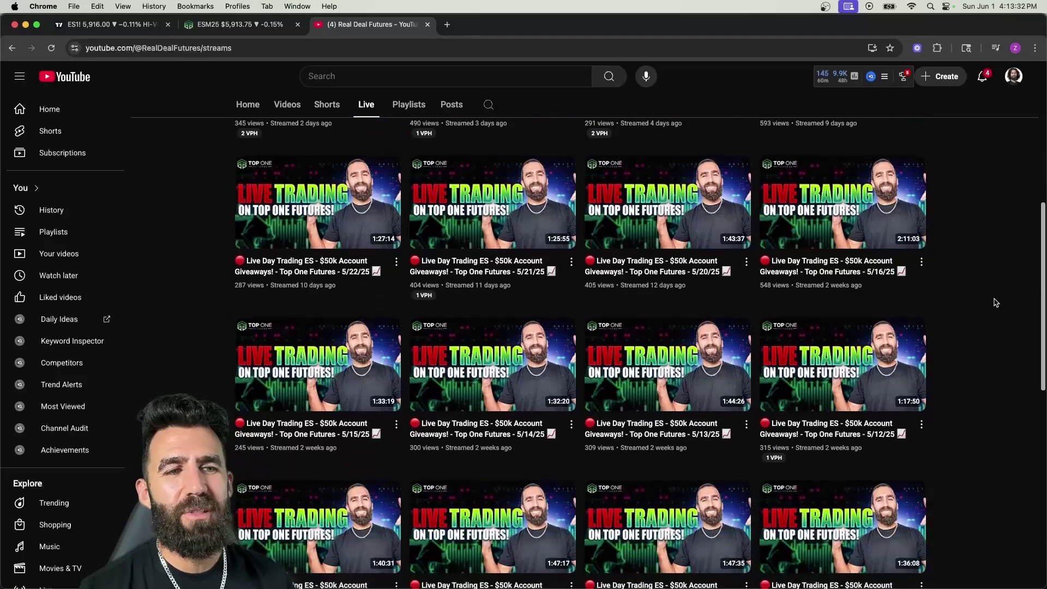
pyautogui.scroll(-13, 996, 303)
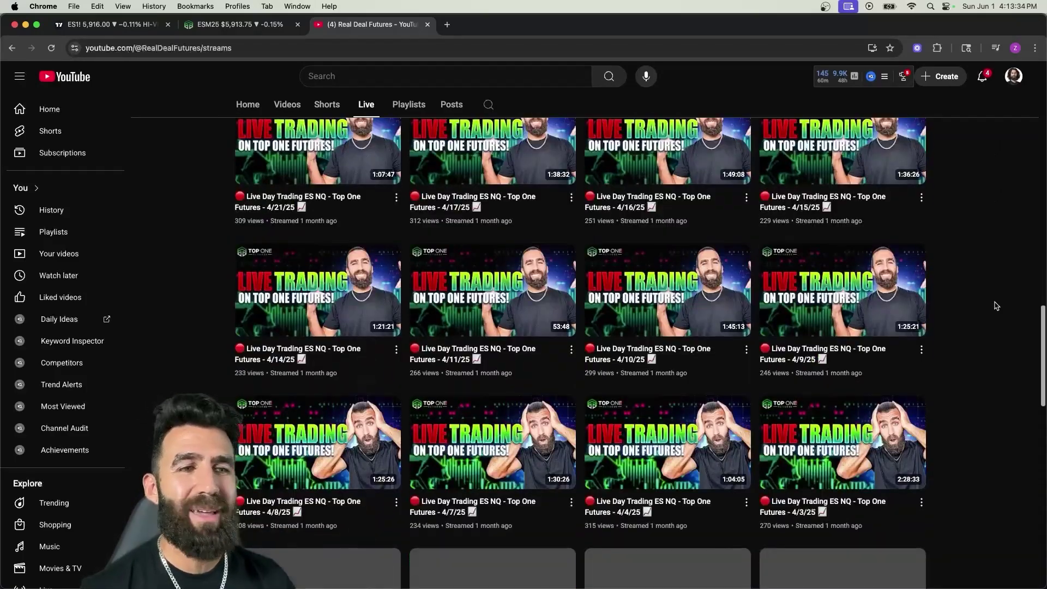
pyautogui.scroll(-12, 996, 306)
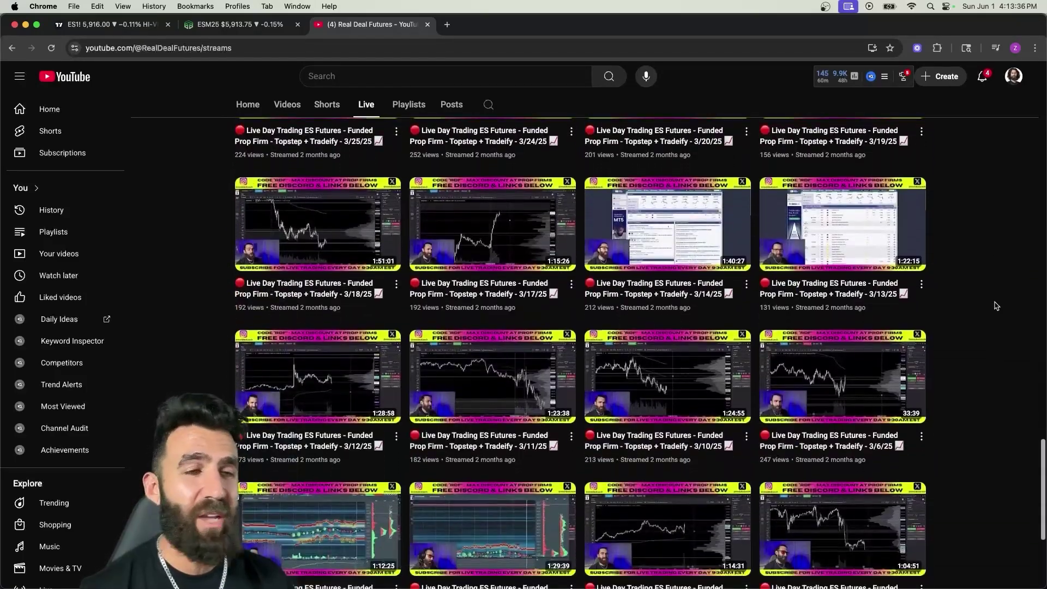
pyautogui.scroll(-10, 996, 306)
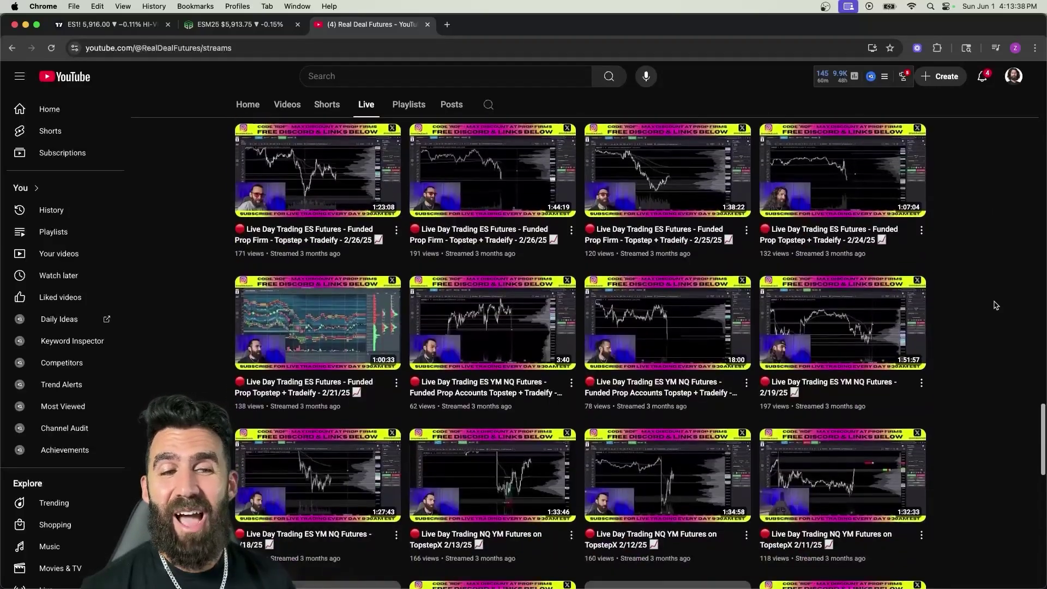
pyautogui.scroll(-10, 996, 307)
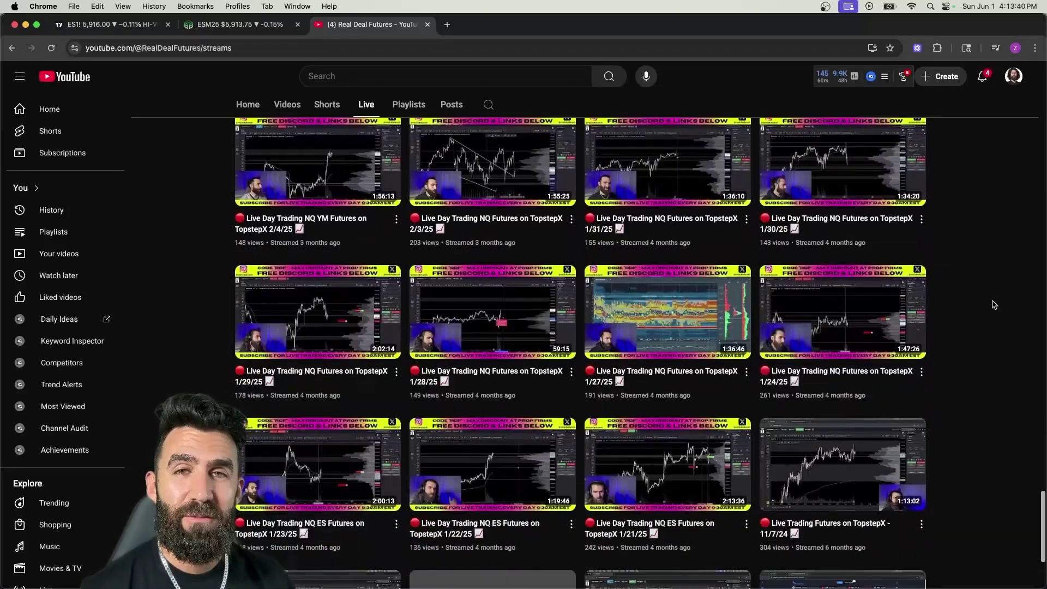
pyautogui.scroll(-3, 994, 305)
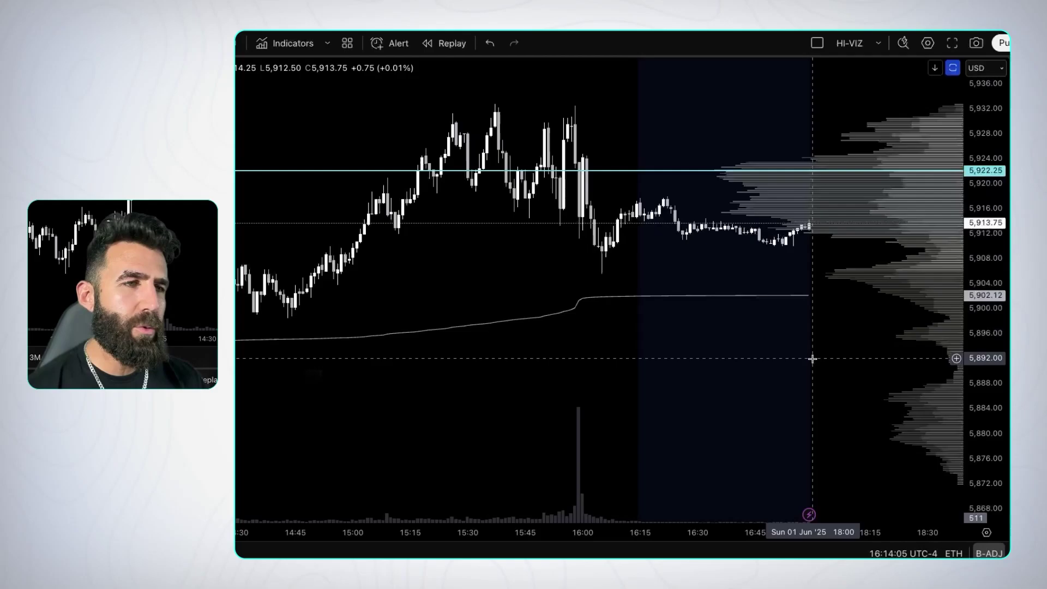
# Step: Start Bar Replay on the ES chart using Random bar as the starting point
pyautogui.click(451, 44)
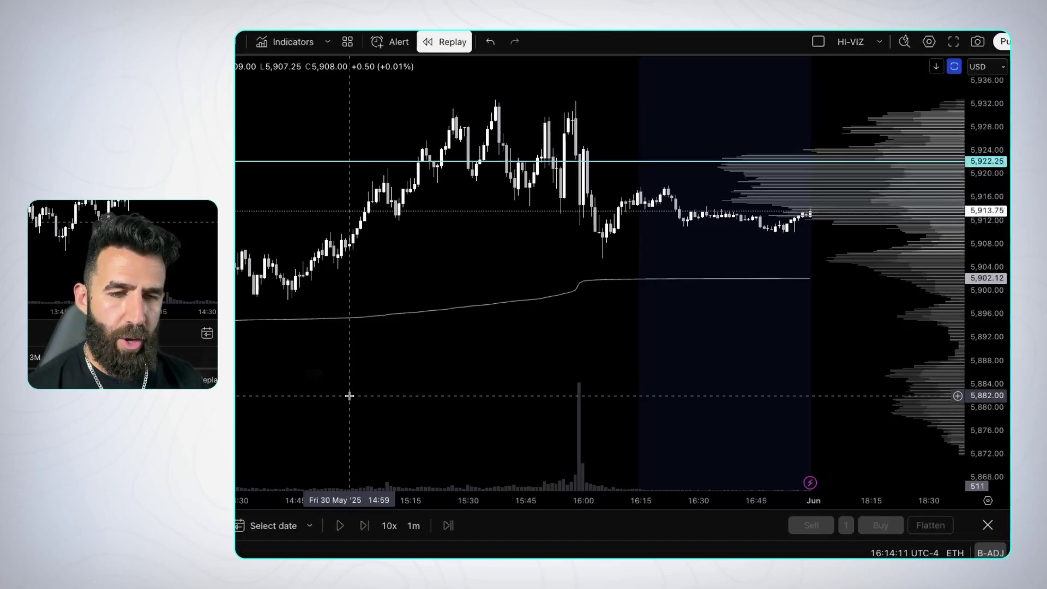
pyautogui.click(319, 487)
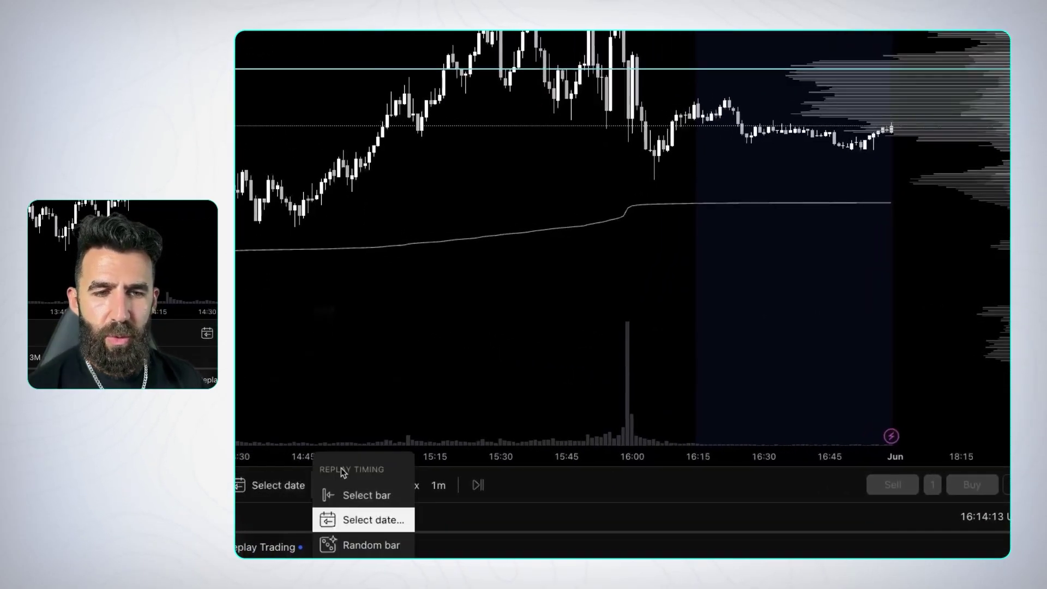
pyautogui.click(371, 542)
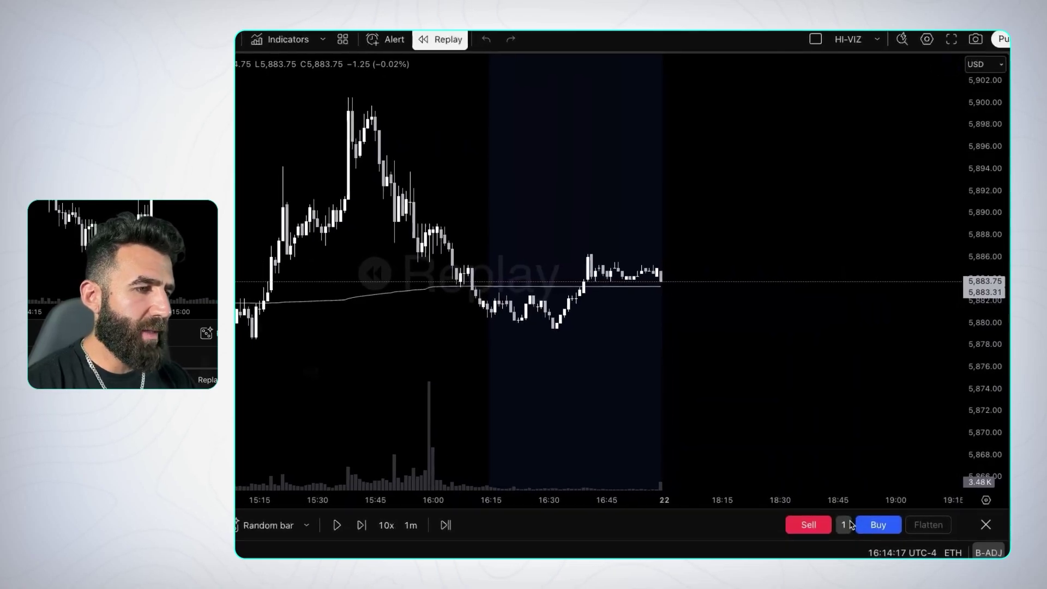
# Step: Buy 5 ES contracts at market in the replay
pyautogui.click(845, 525)
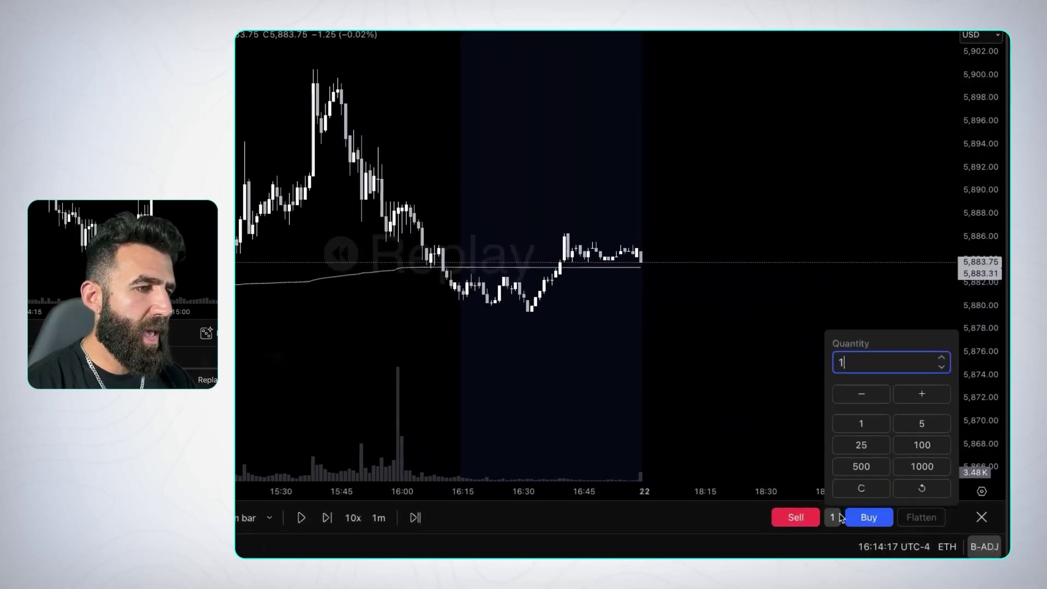
pyautogui.click(929, 436)
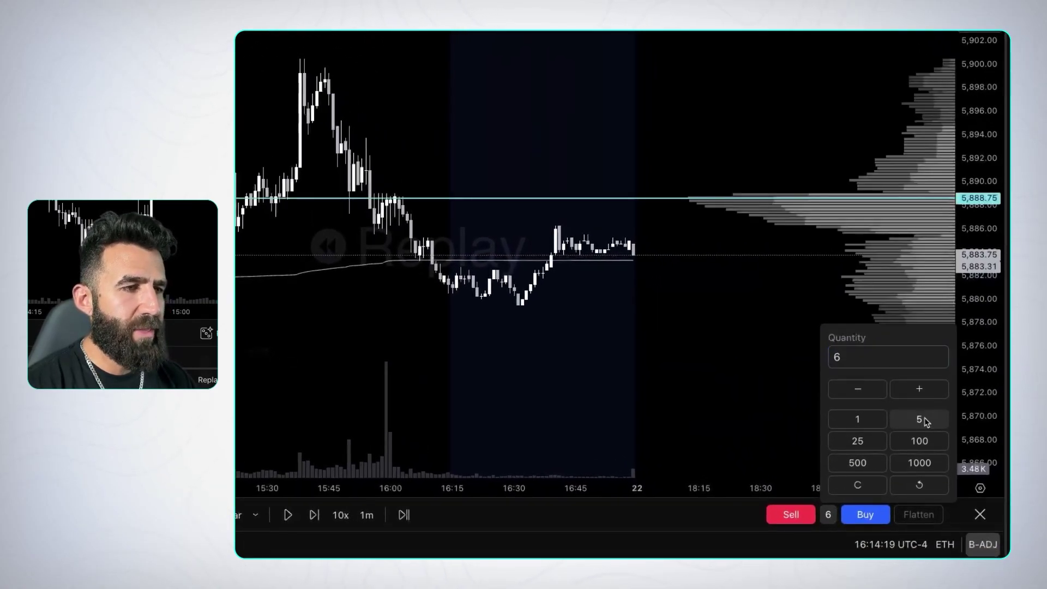
pyautogui.click(885, 366)
pyautogui.press('Return')
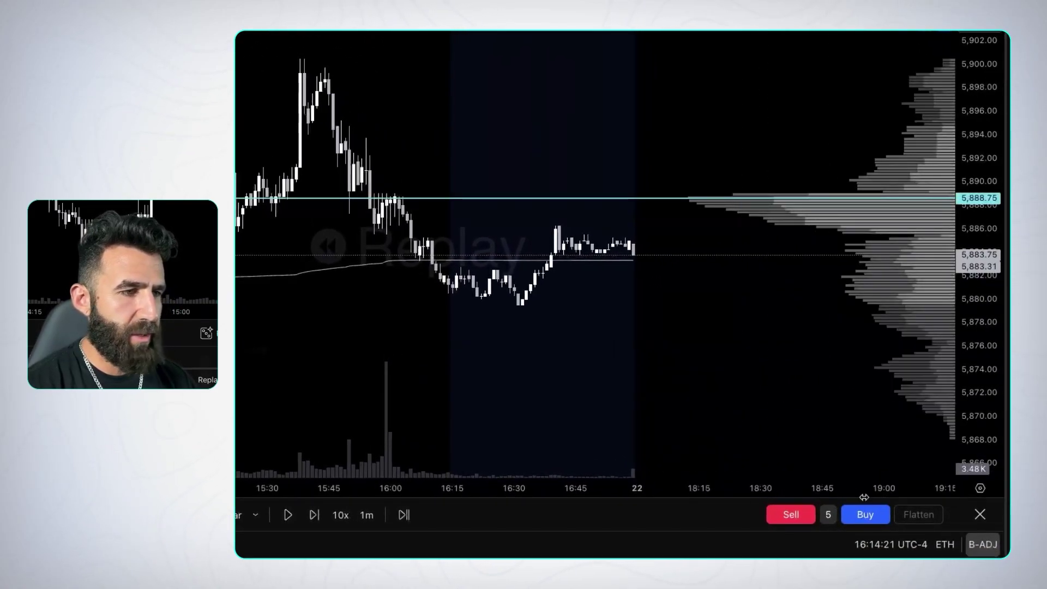
pyautogui.click(867, 515)
# Step: Place the stop loss at 5,876.00 and the take-profit at 5,895.25
pyautogui.hscroll(3, 745, 338)
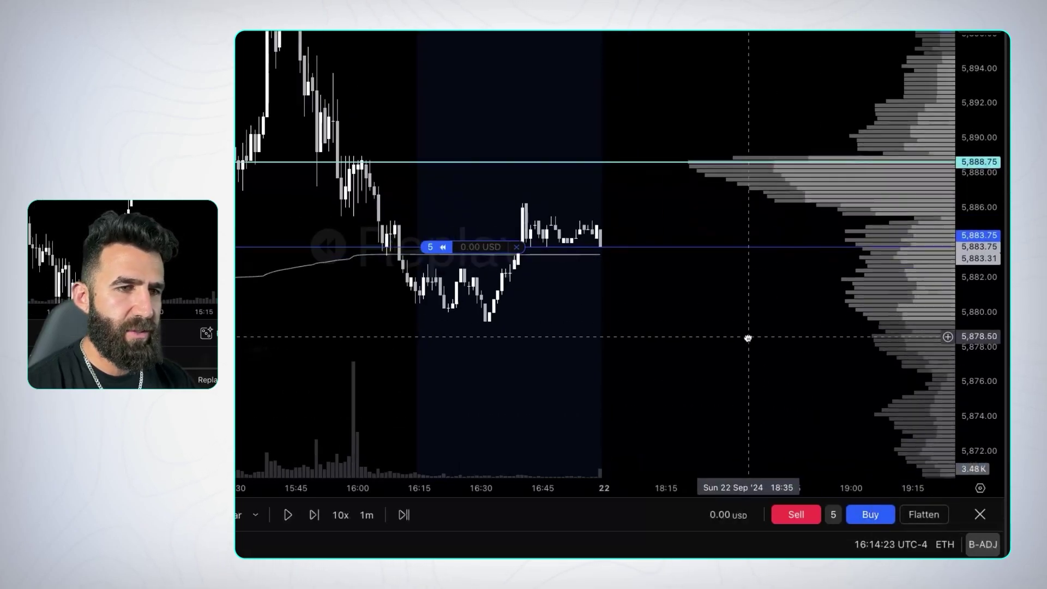
pyautogui.moveTo(403, 235)
pyautogui.mouseDown()
pyautogui.moveTo(409, 347)
pyautogui.moveTo(421, 367)
pyautogui.mouseUp()
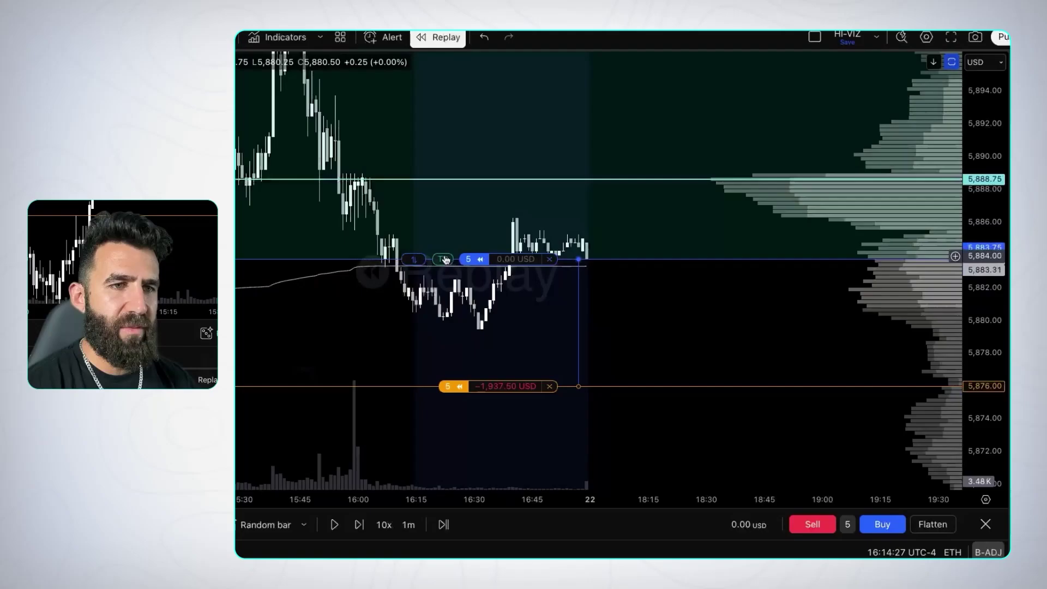
pyautogui.moveTo(397, 233); pyautogui.dragTo(417, 47)
pyautogui.moveTo(461, 89); pyautogui.dragTo(461, 76)
pyautogui.hscroll(-2, 709, 349)
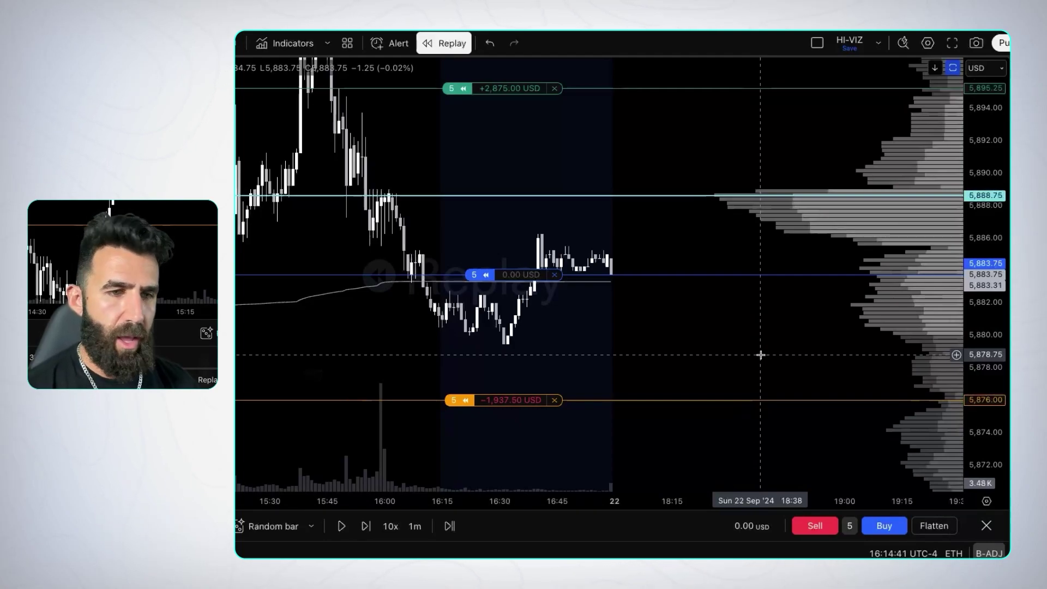
pyautogui.click(343, 527)
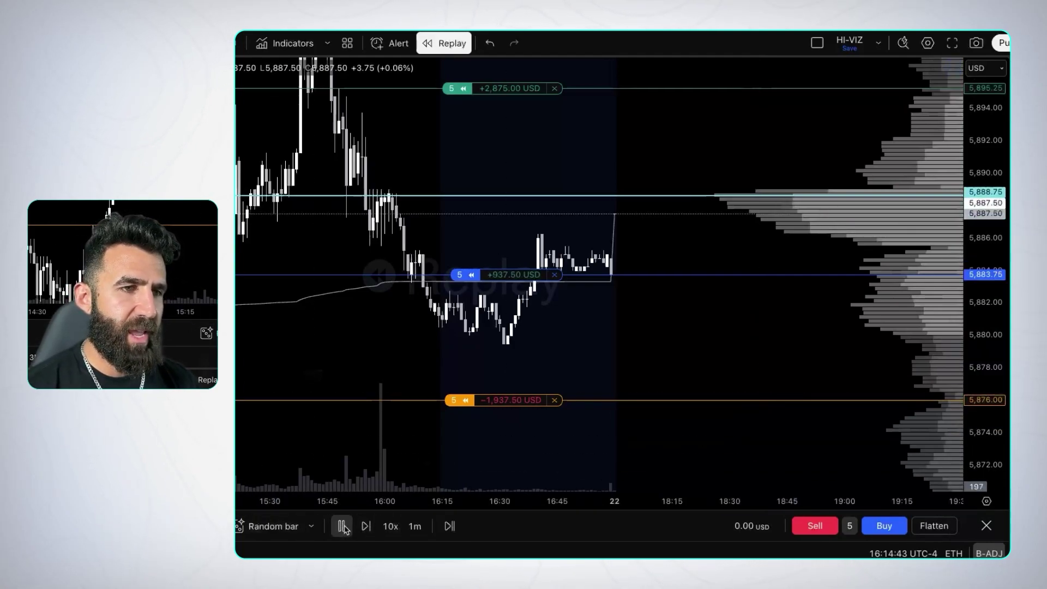
pyautogui.click(342, 527)
pyautogui.click(342, 527)
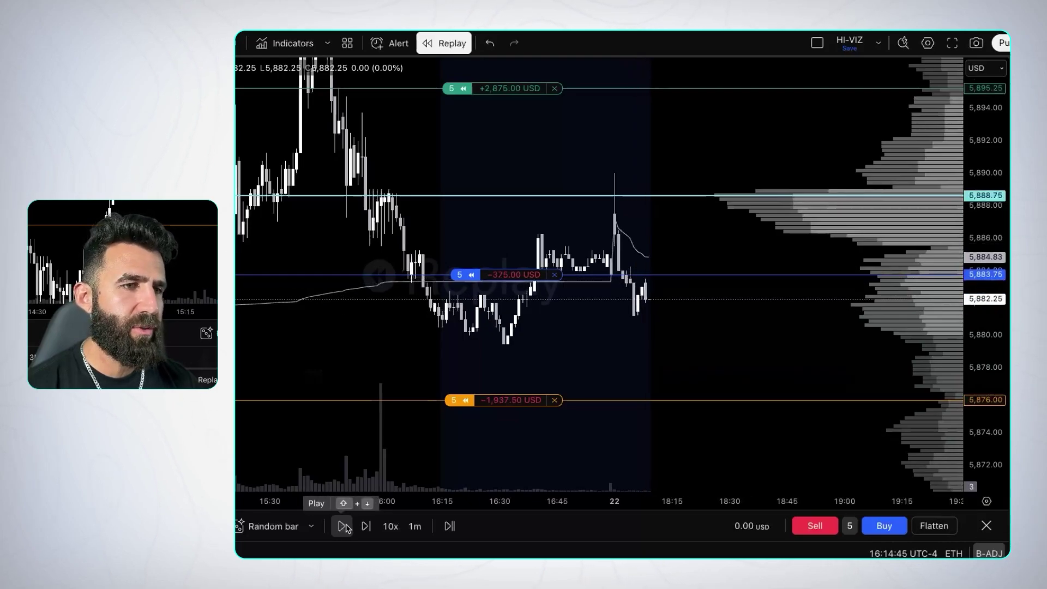
pyautogui.click(342, 527)
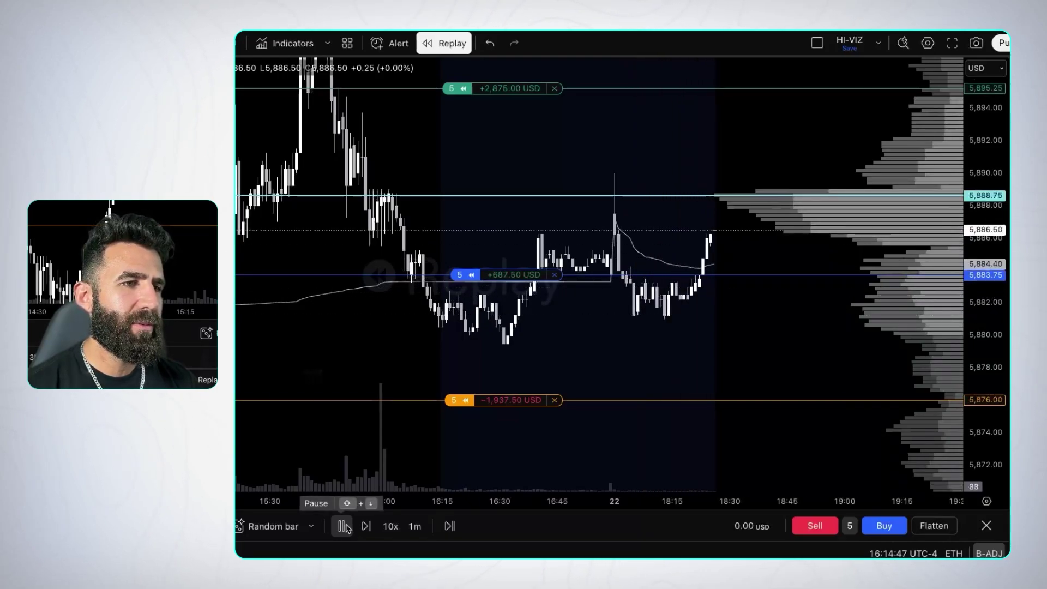
pyautogui.click(343, 527)
pyautogui.moveTo(729, 374); pyautogui.dragTo(639, 360)
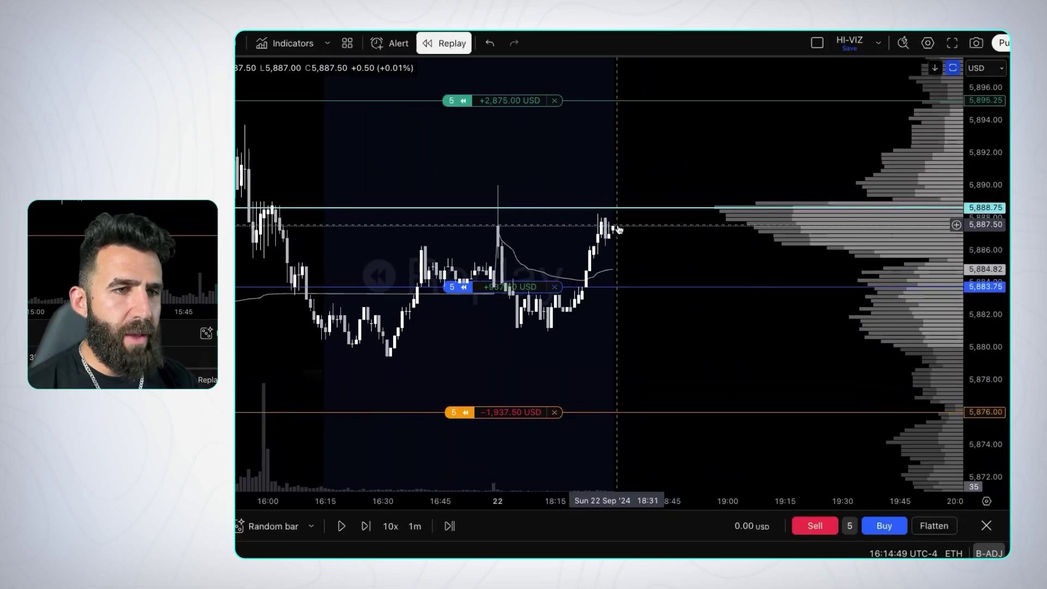
pyautogui.moveTo(709, 318); pyautogui.dragTo(761, 343)
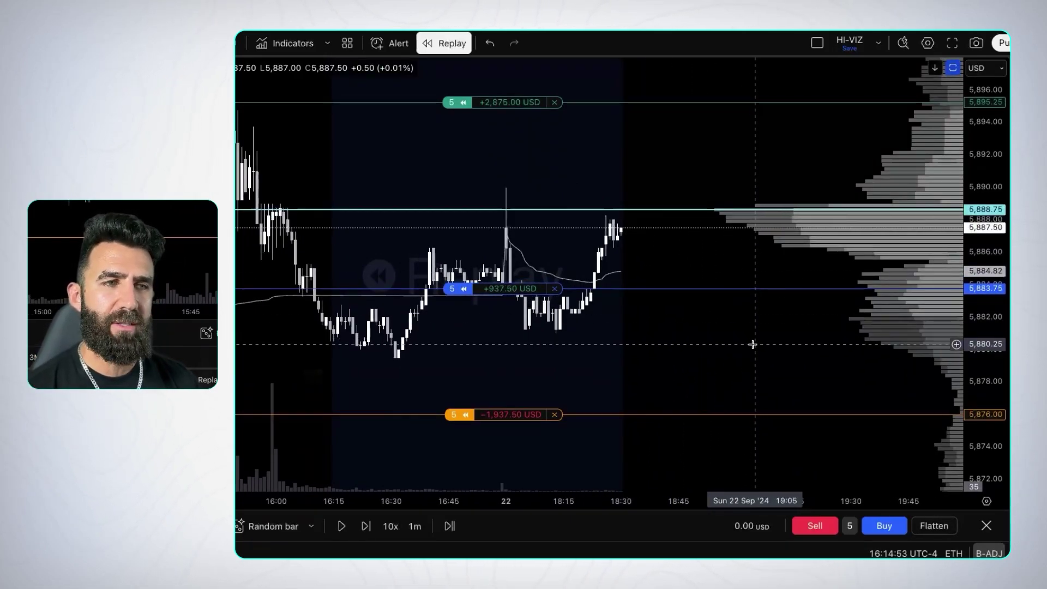
pyautogui.moveTo(755, 345); pyautogui.dragTo(784, 346)
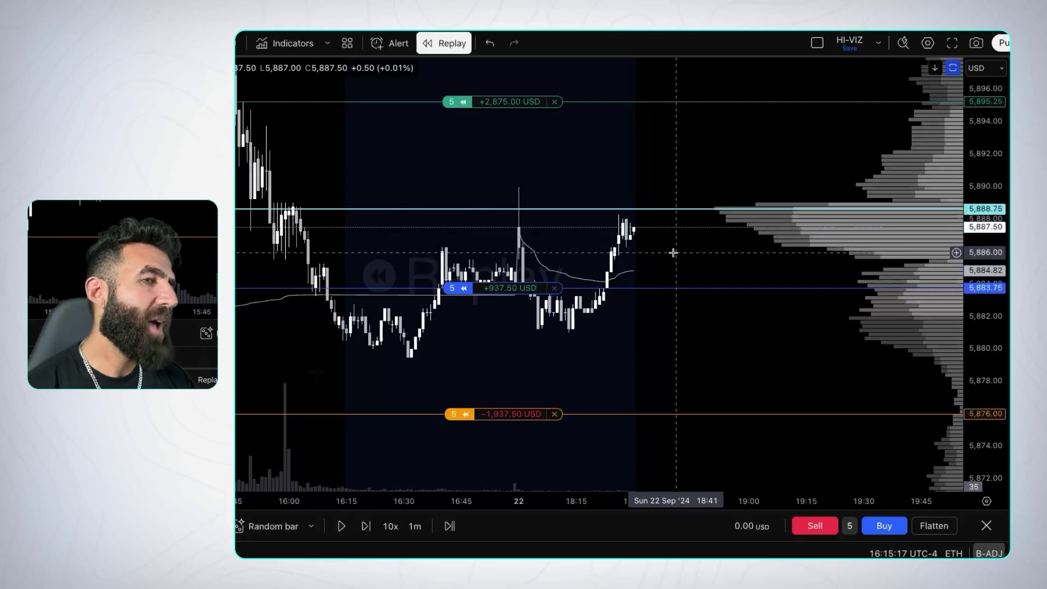
# Step: Sell 2 of the 5 contracts, realizing +375.00 USD and leaving a 3-contract long
pyautogui.hscroll(-1, 679, 252)
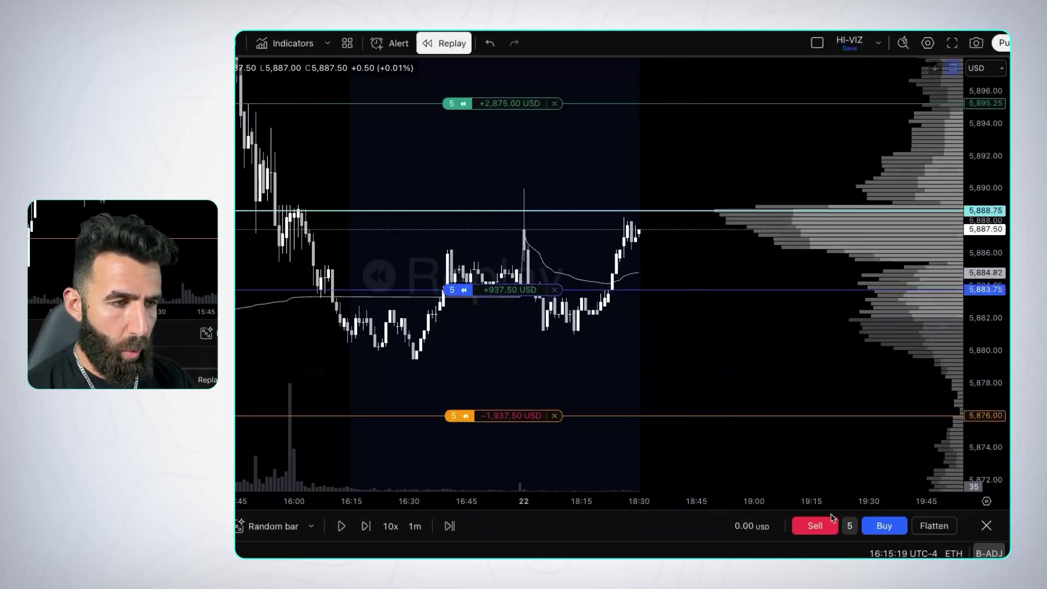
pyautogui.click(849, 525)
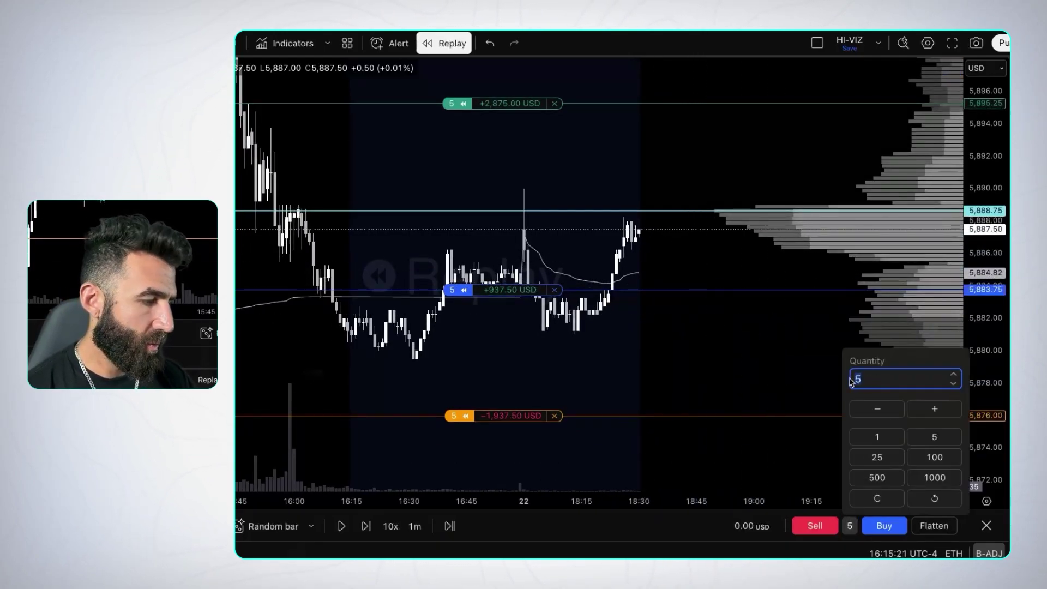
pyautogui.click(807, 344)
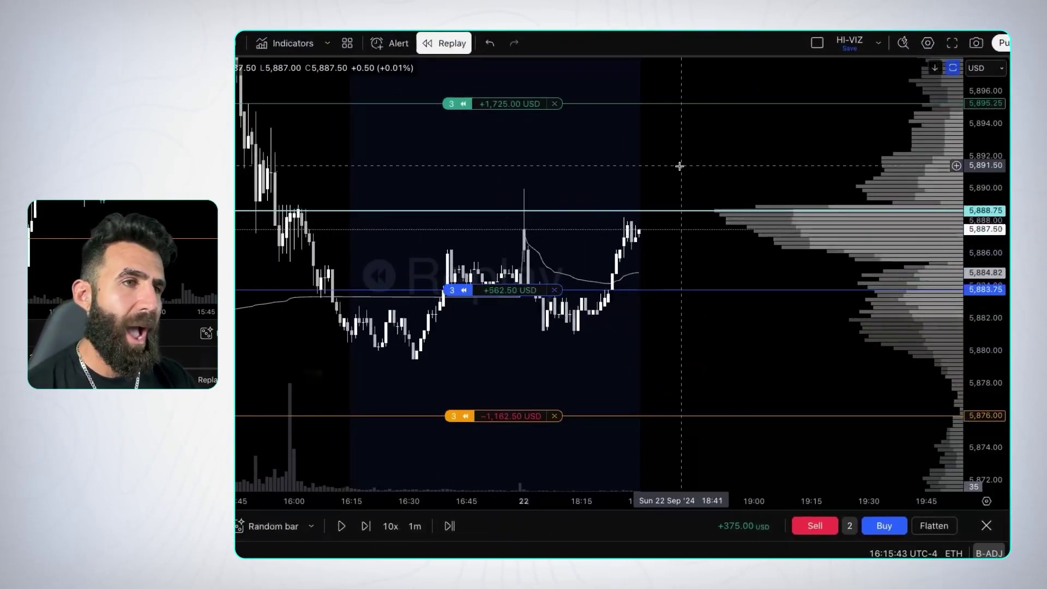
# Step: Step the replay forward eight bars toward the next scale-out point
pyautogui.click(366, 526)
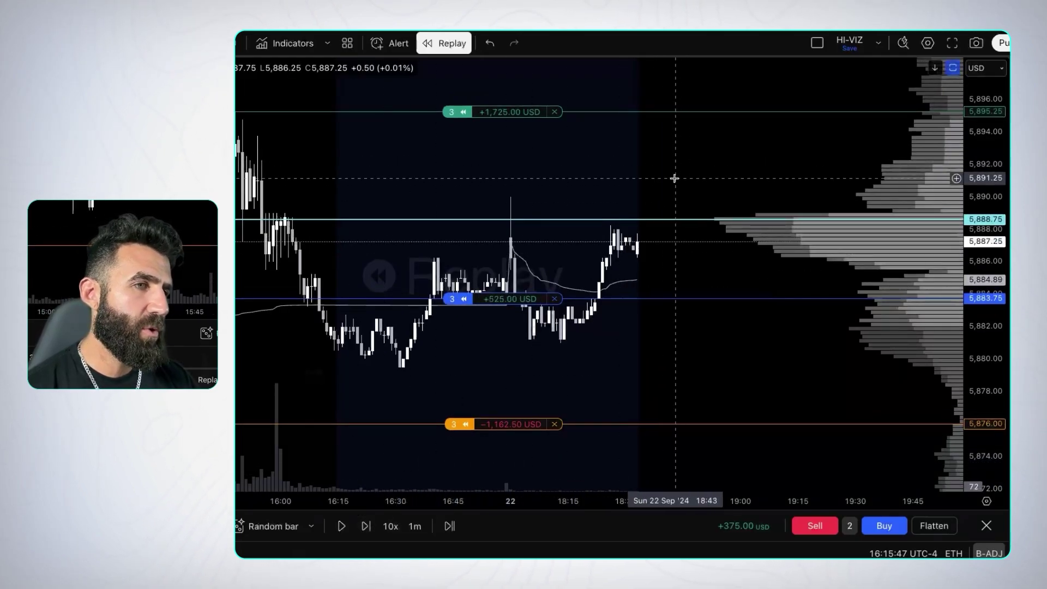
pyautogui.click(366, 526)
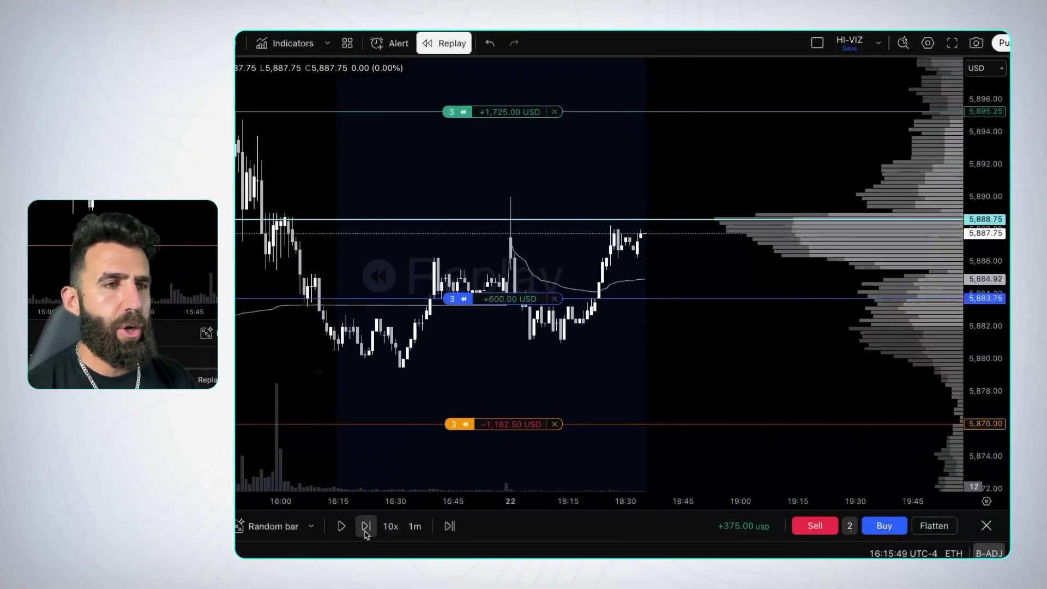
pyautogui.click(366, 527)
pyautogui.click(365, 527)
pyautogui.click(366, 527)
pyautogui.click(365, 527)
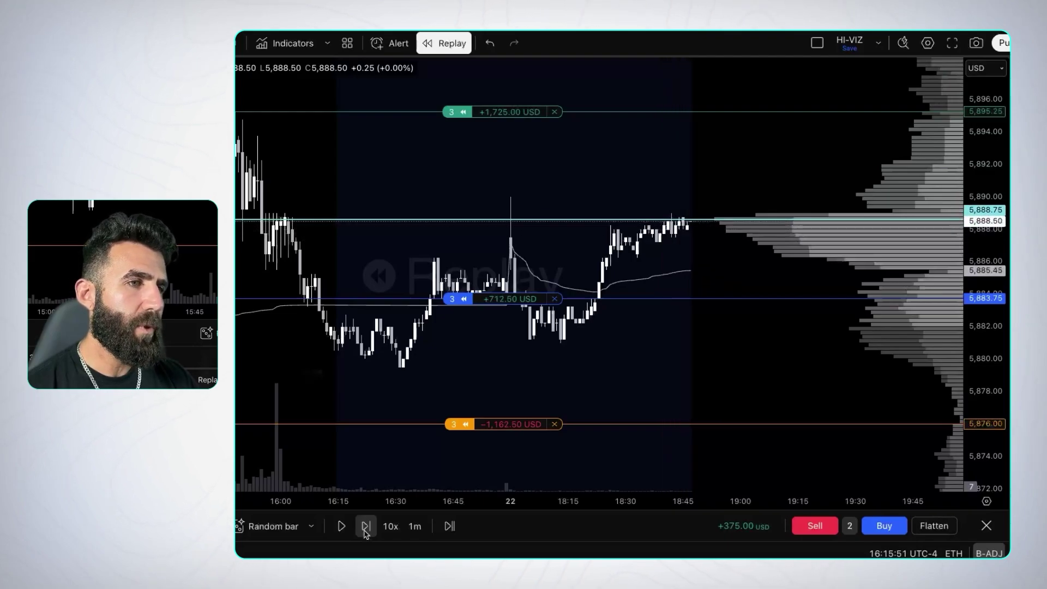
pyautogui.click(365, 527)
pyautogui.click(365, 527)
pyautogui.hscroll(3, 682, 387)
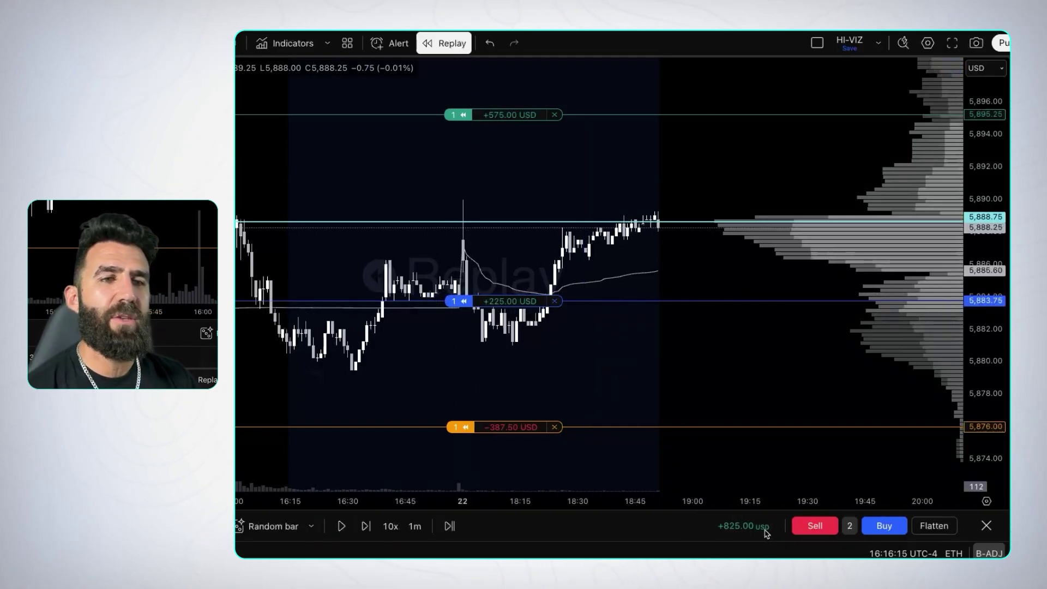
# Step: Play and pause the replay, then sell the last contract to end flat at +1,000.00 USD
pyautogui.click(342, 527)
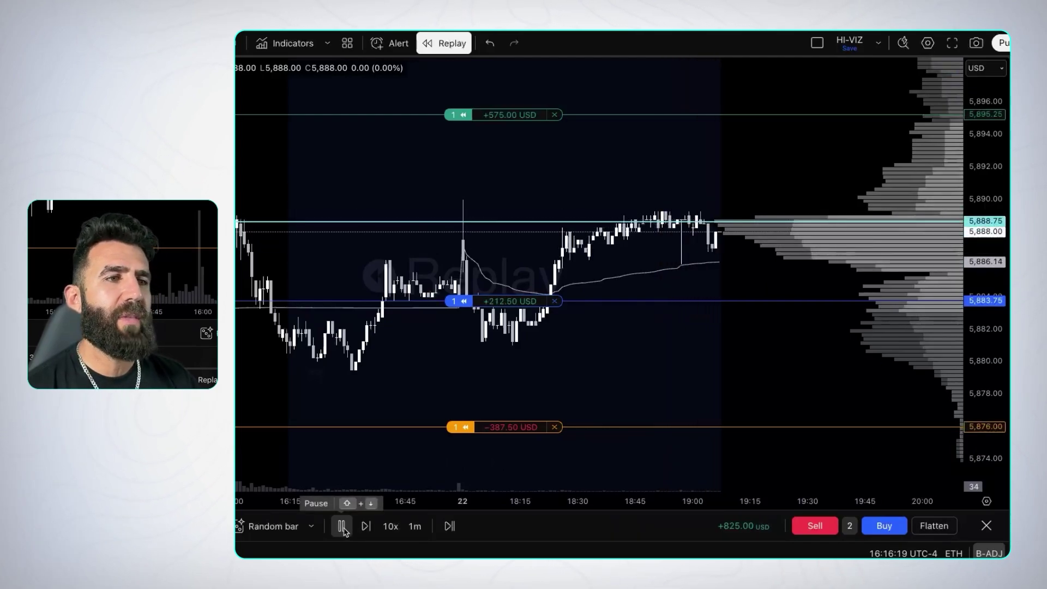
pyautogui.click(342, 527)
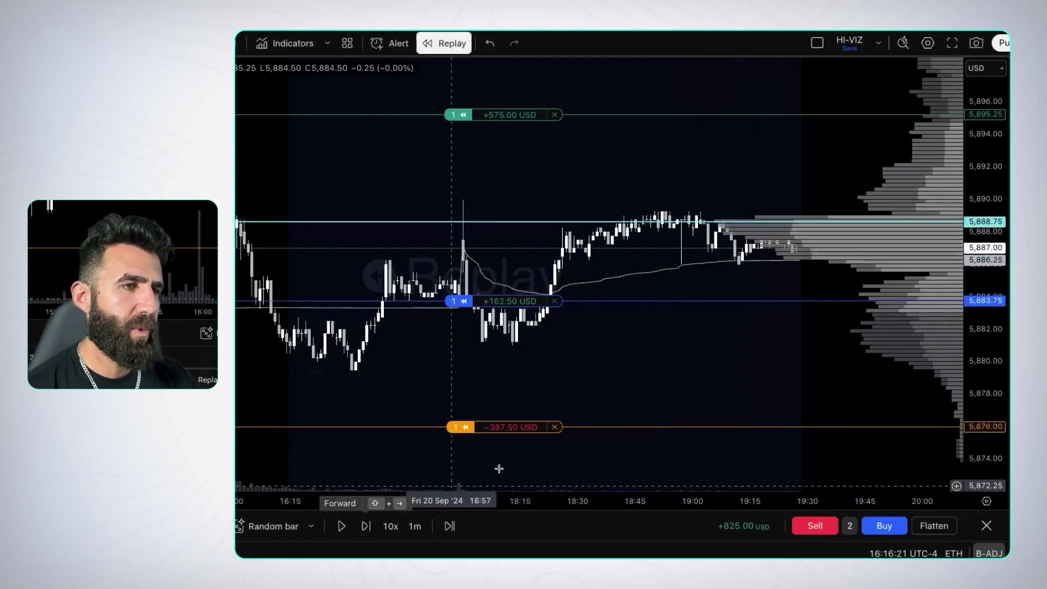
pyautogui.hscroll(3, 534, 437)
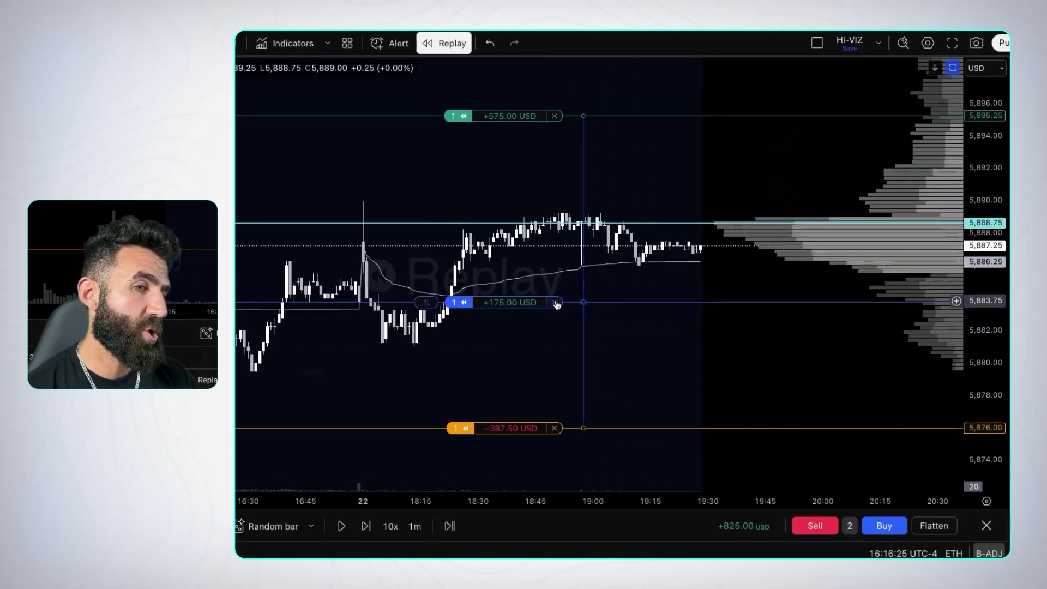
pyautogui.click(850, 525)
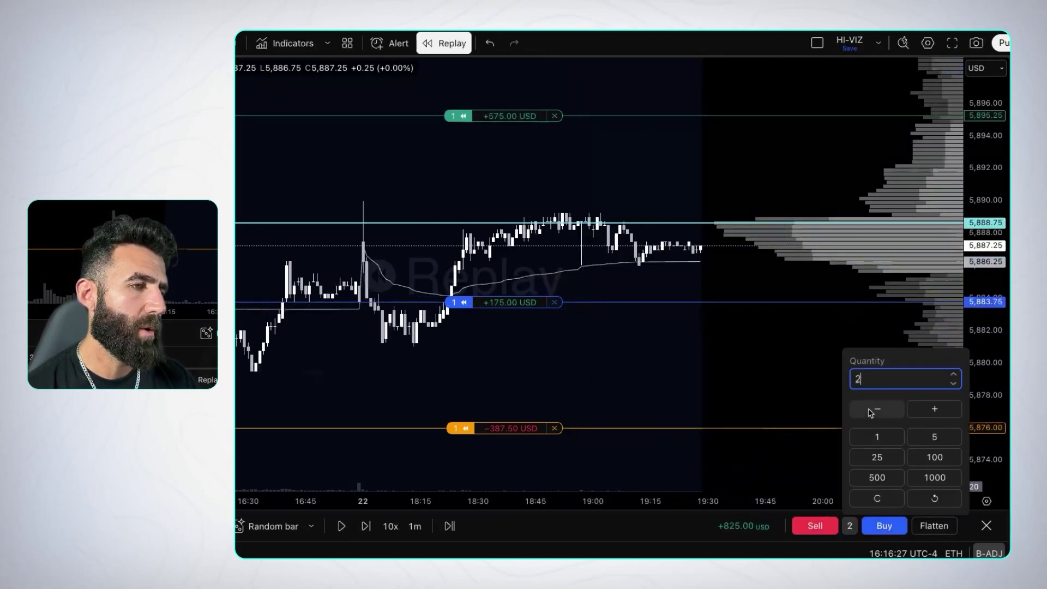
pyautogui.click(815, 526)
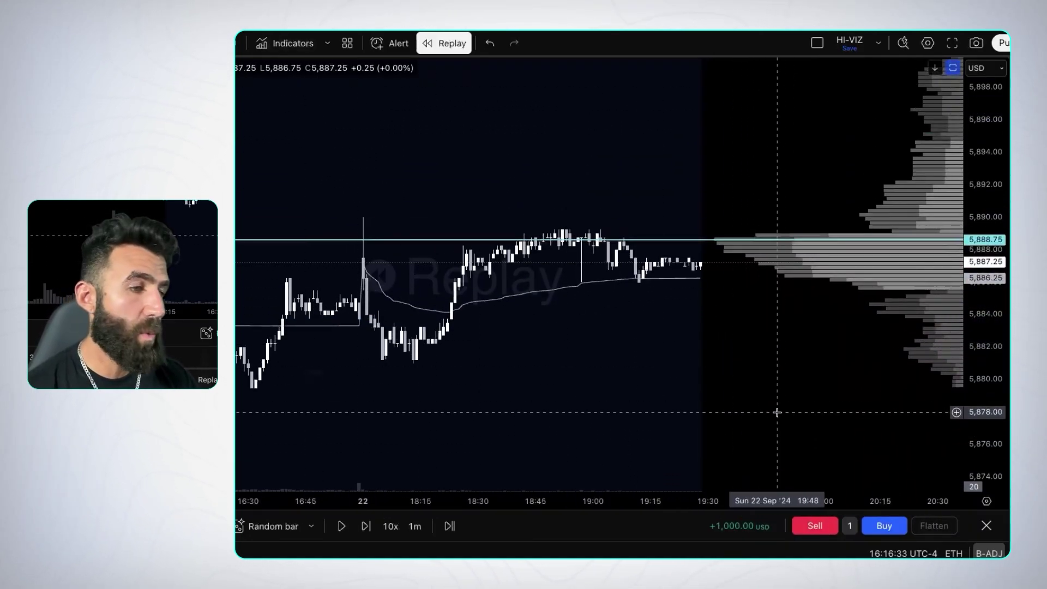
# Step: Buy 5 contracts at 5,887.25 and drag the stop loss down to 5,876
pyautogui.moveTo(776, 411); pyautogui.dragTo(713, 406)
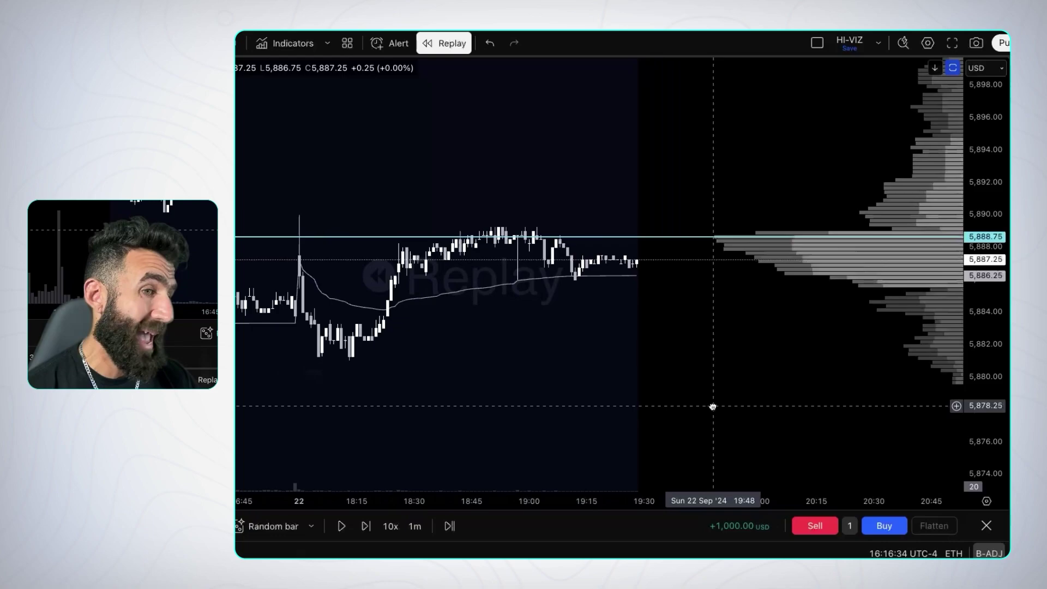
pyautogui.click(854, 527)
pyautogui.click(865, 376)
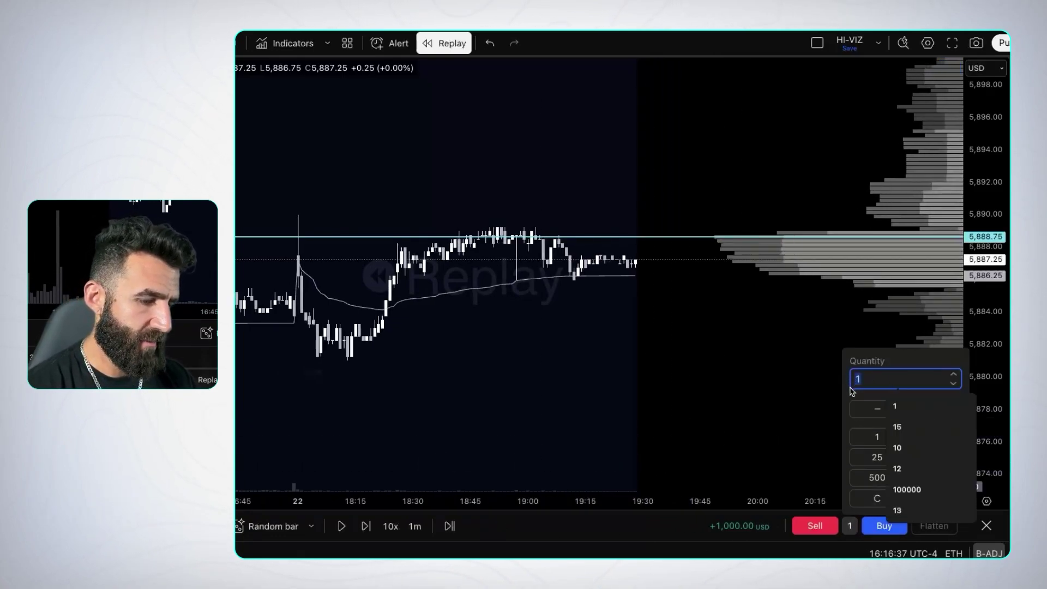
pyautogui.write('5')
pyautogui.press('Return')
pyautogui.click(875, 525)
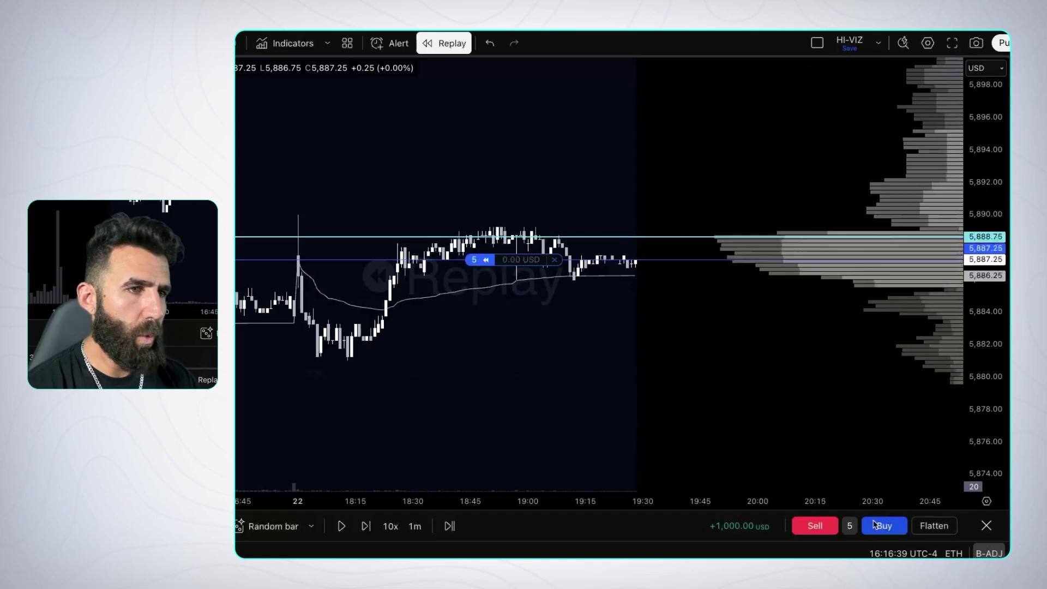
pyautogui.moveTo(449, 301)
pyautogui.mouseDown()
pyautogui.moveTo(478, 486)
pyautogui.moveTo(491, 107)
pyautogui.mouseUp()
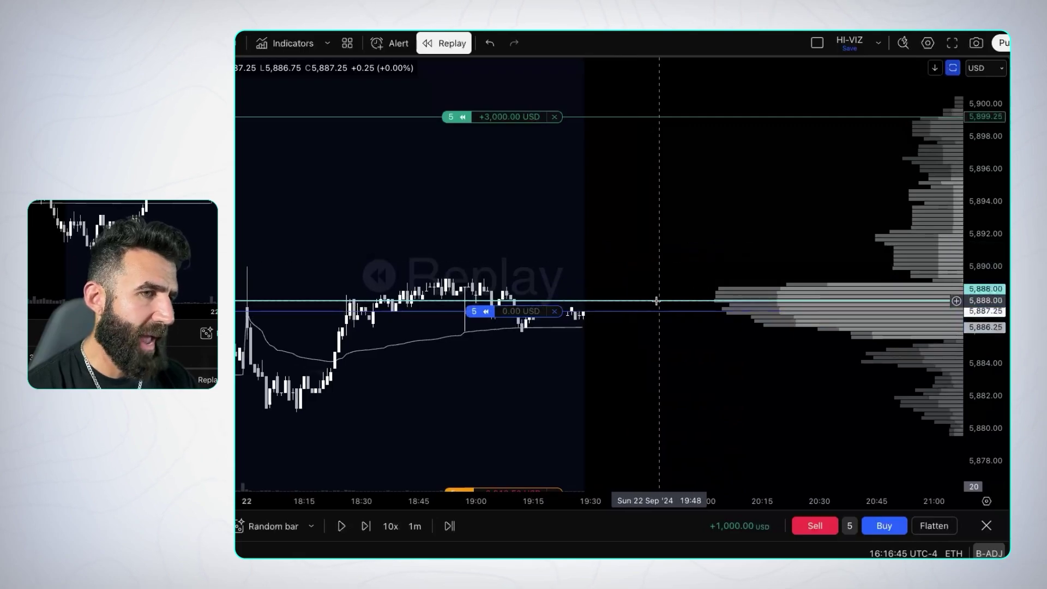
# Step: Advance the replay two steps and buy 2 more contracts, growing the long to 7
pyautogui.click(342, 526)
pyautogui.click(342, 526)
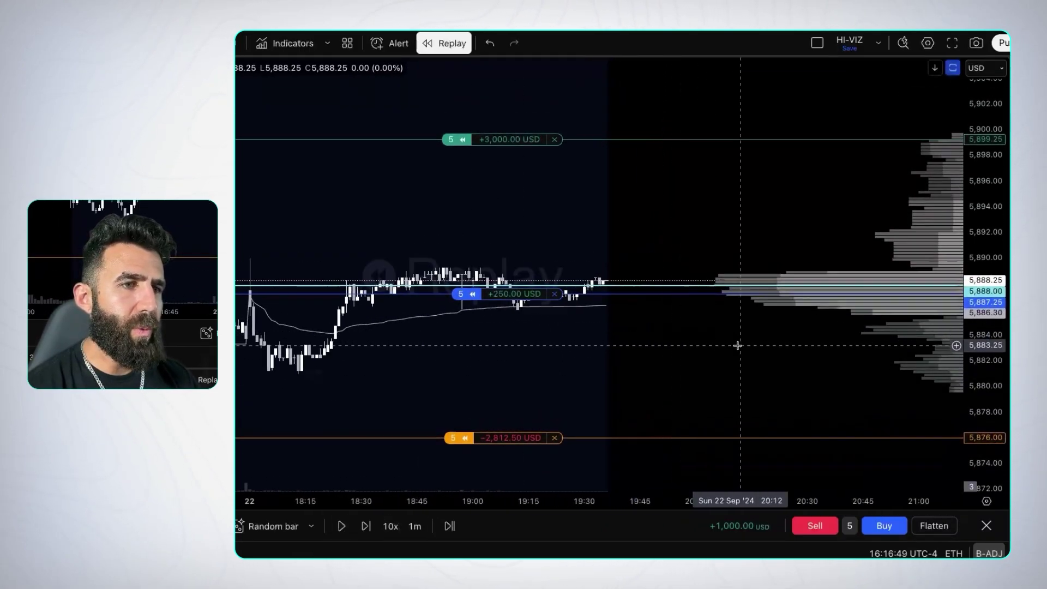
pyautogui.moveTo(1005, 305); pyautogui.dragTo(1006, 362)
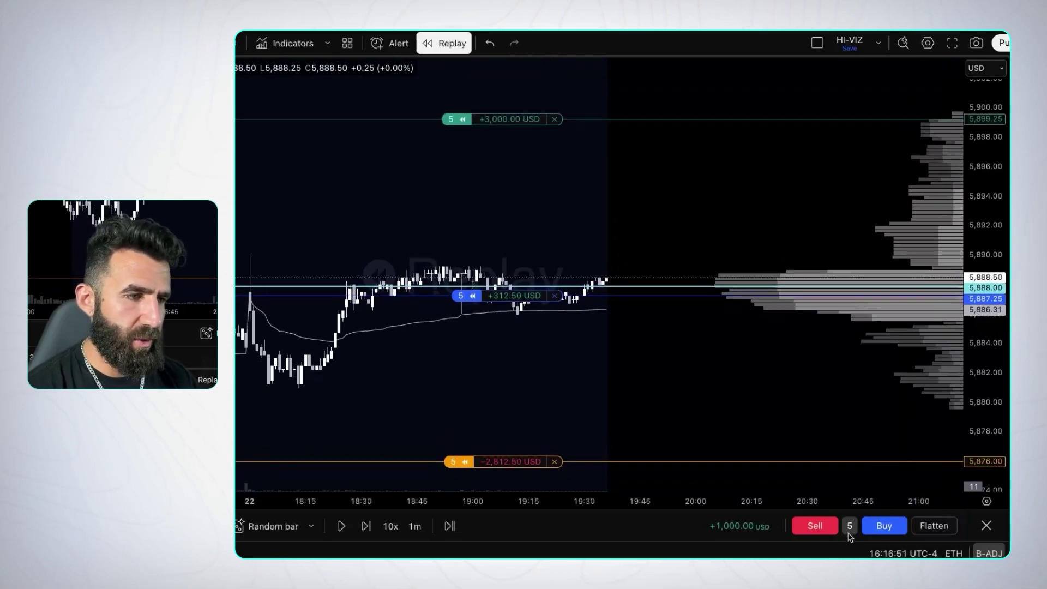
pyautogui.click(850, 525)
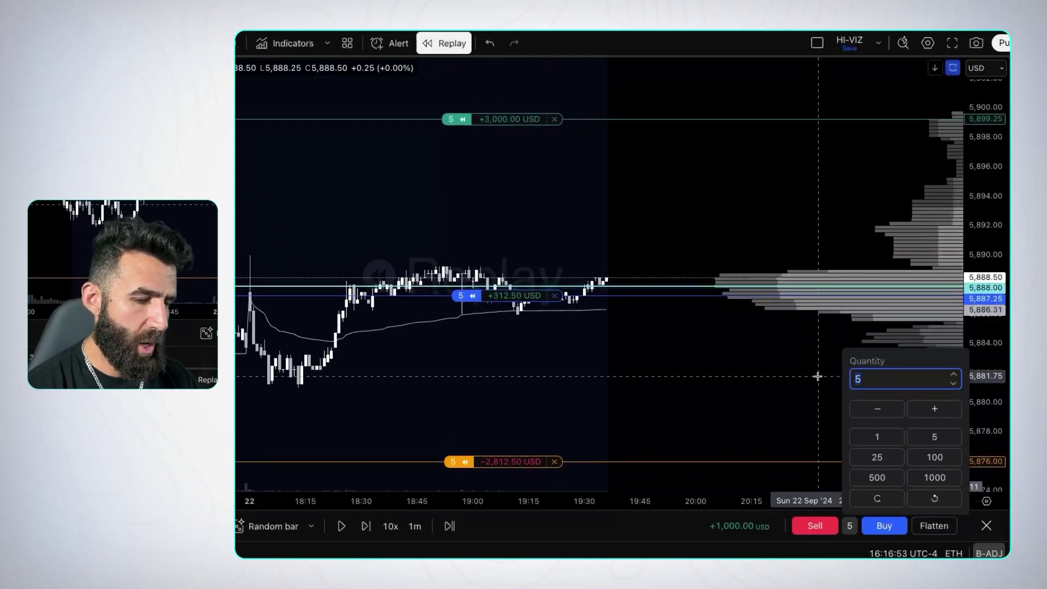
pyautogui.write('2')
pyautogui.press('Return')
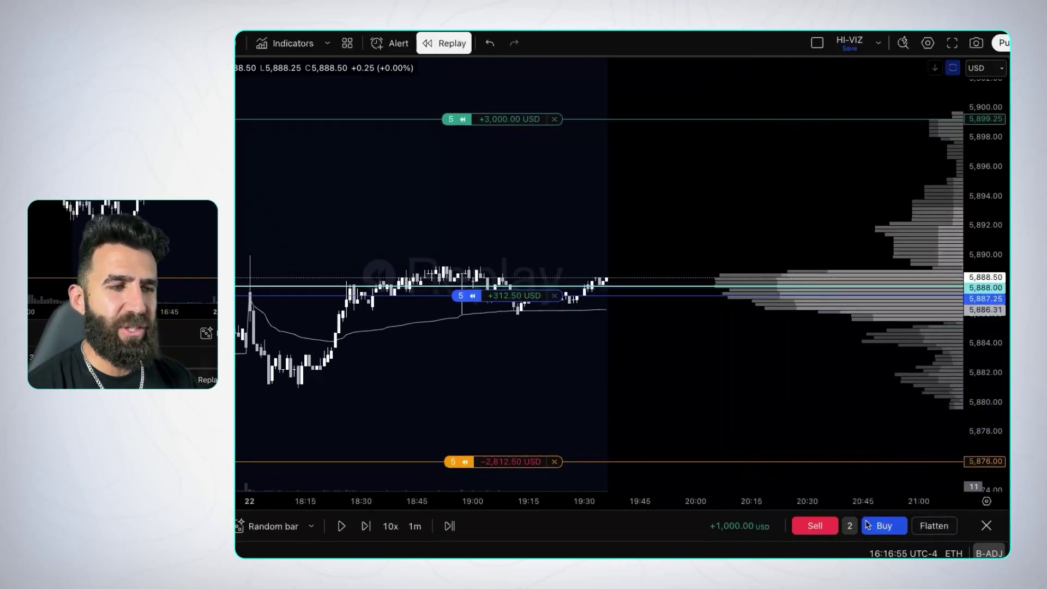
pyautogui.click(886, 528)
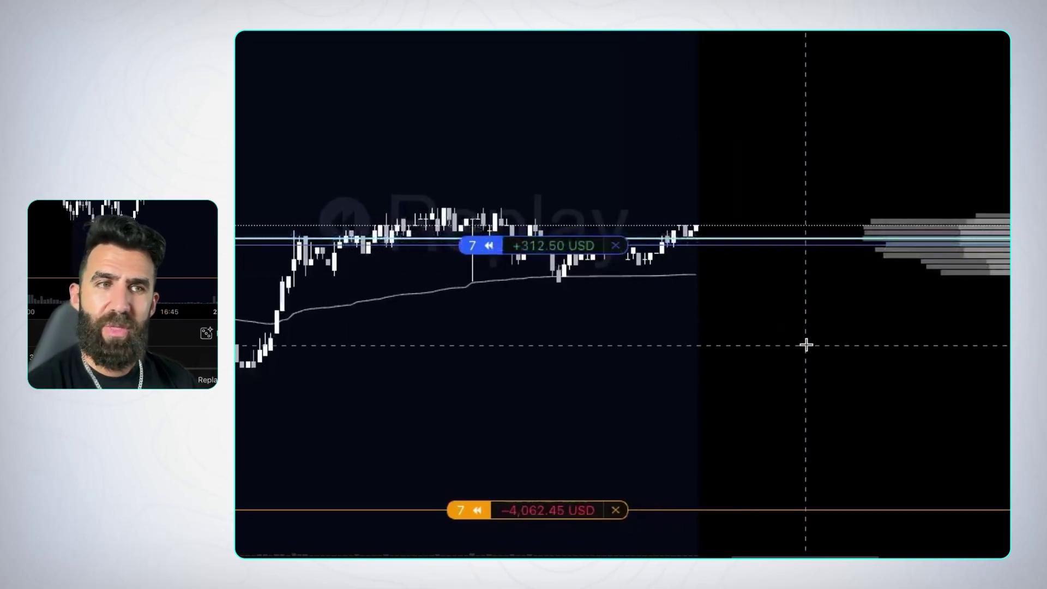
pyautogui.moveTo(819, 354); pyautogui.dragTo(827, 362)
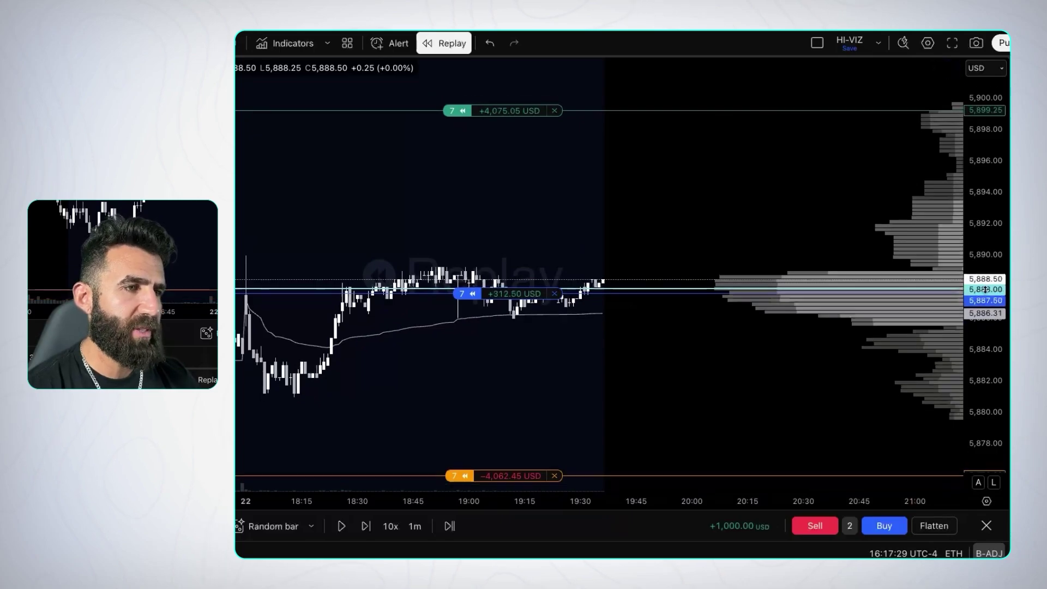
# Step: Step the replay forward and add 2 contracts, reaching 9 at a 5,888.50 average
pyautogui.click(342, 529)
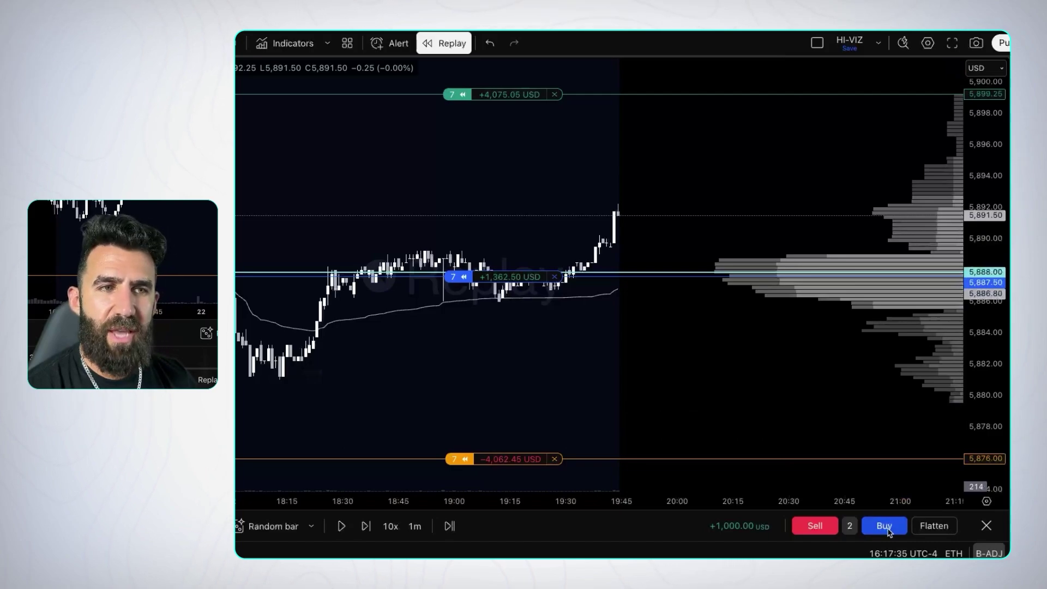
pyautogui.moveTo(459, 281)
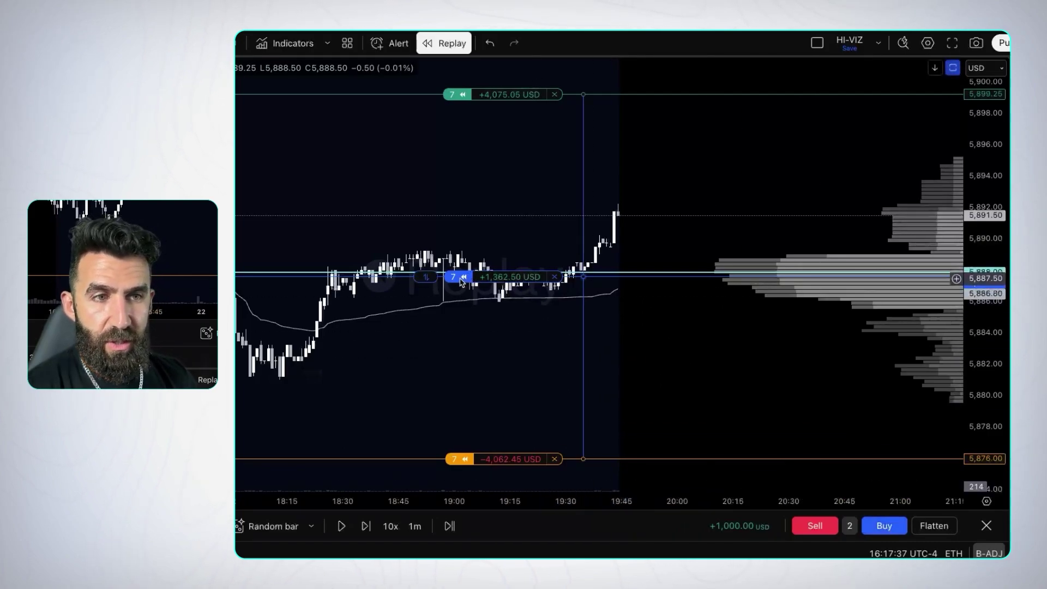
pyautogui.click(884, 526)
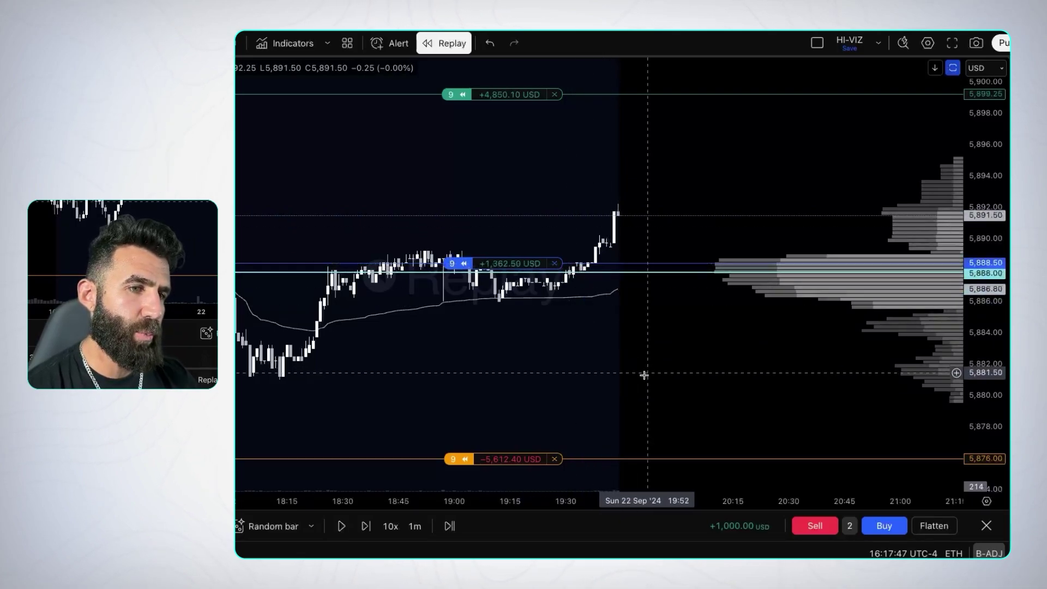
# Step: Pause the replay and sell 6 contracts, cutting the long from 9 to 3
pyautogui.click(340, 527)
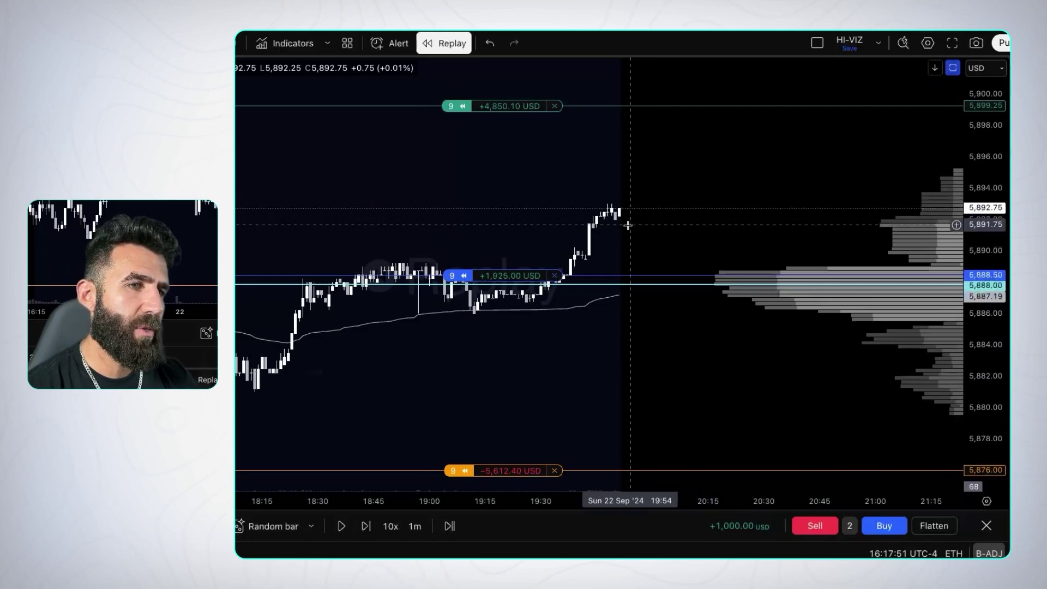
pyautogui.click(850, 526)
pyautogui.write('6')
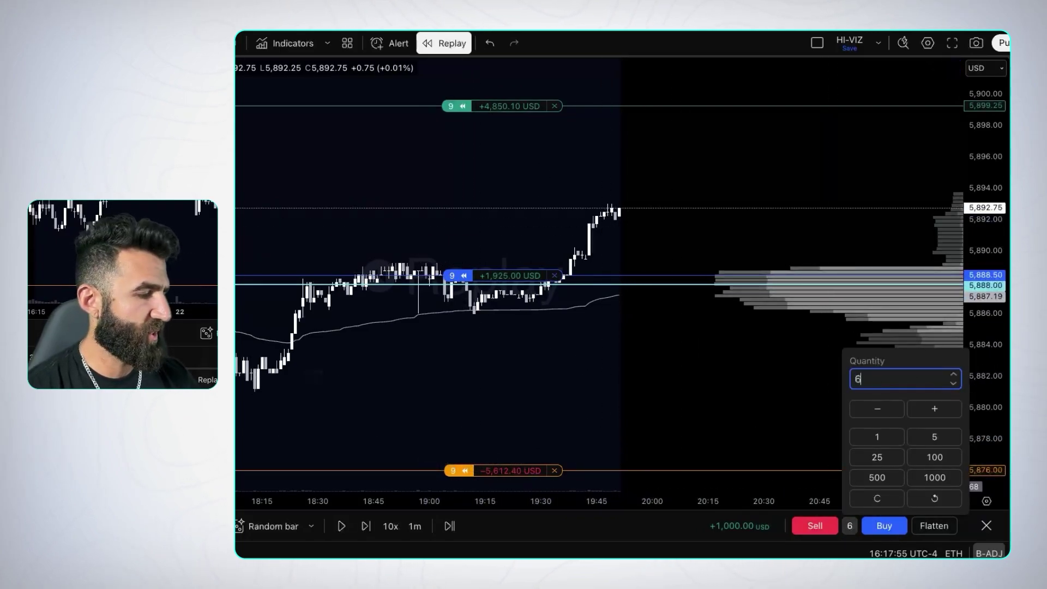
pyautogui.click(820, 374)
pyautogui.click(815, 526)
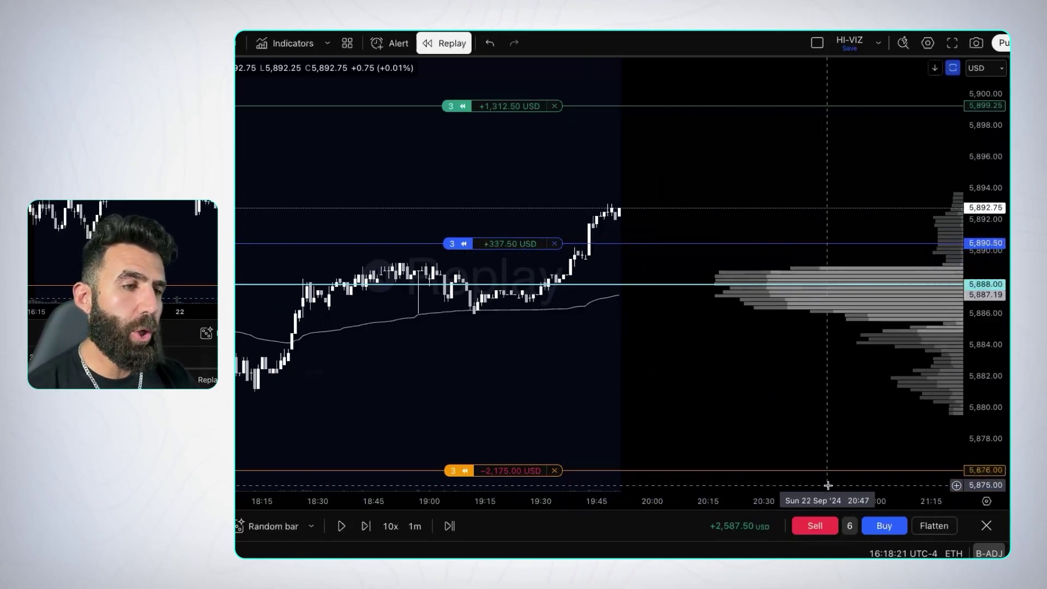
# Step: Sell 1 contract to leave 2, then flatten the position for +2,925.00 USD realized
pyautogui.click(850, 526)
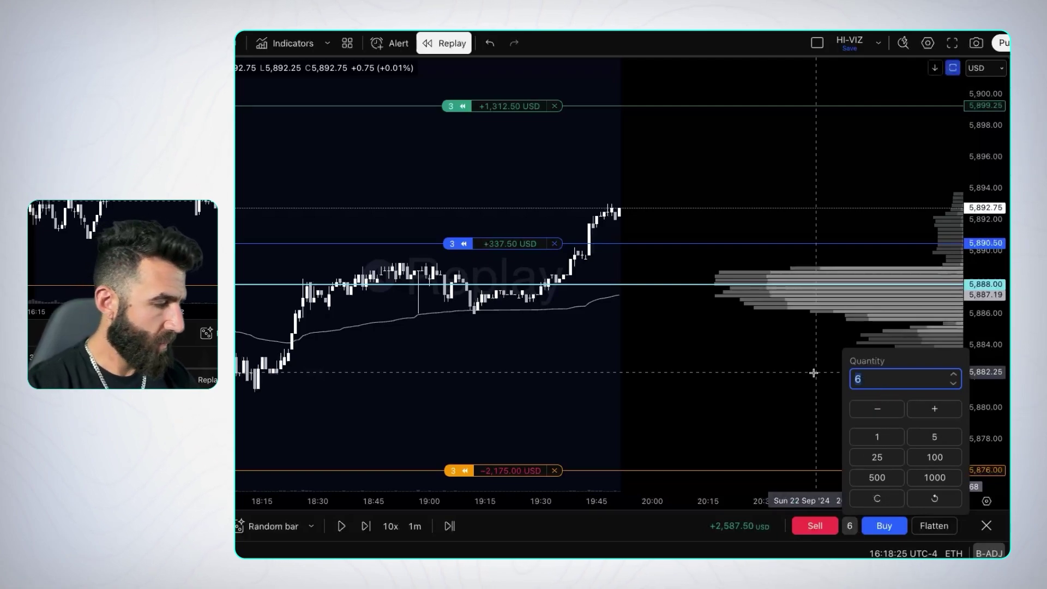
pyautogui.press('BackSpace')
pyautogui.write('1')
pyautogui.press('Return')
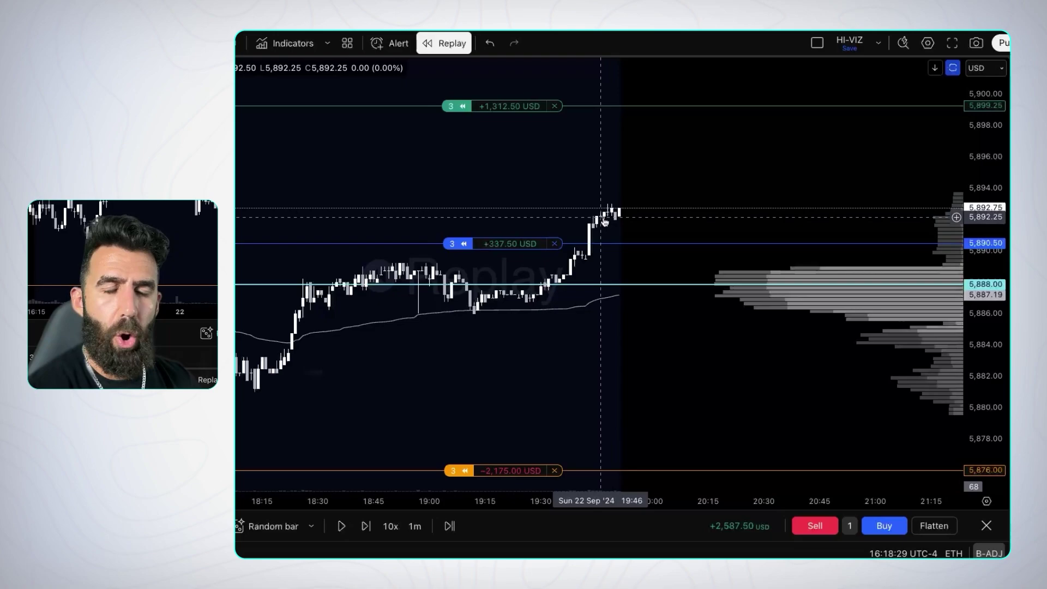
pyautogui.click(815, 525)
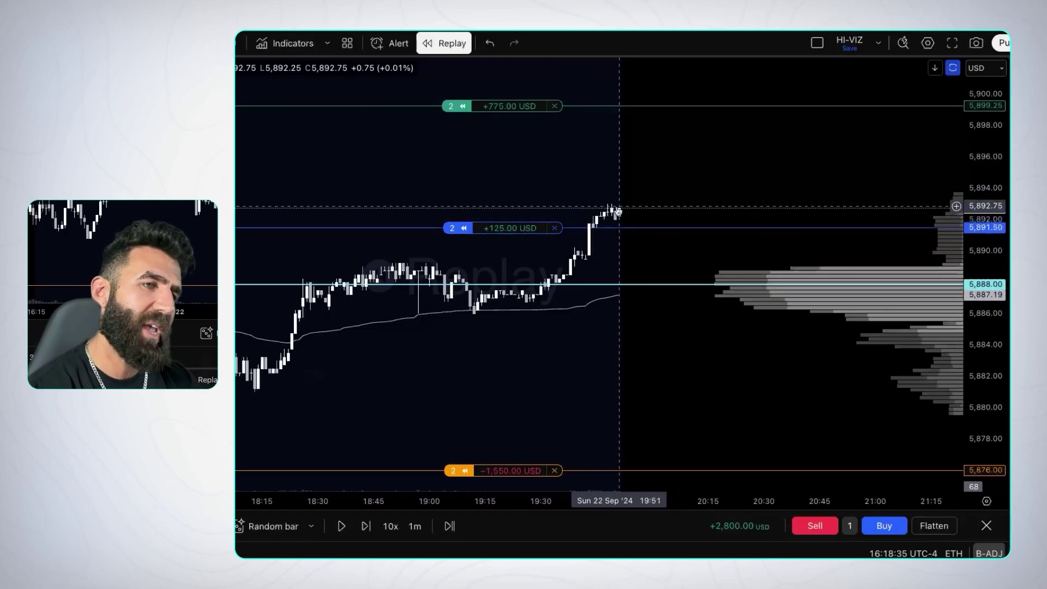
pyautogui.click(935, 526)
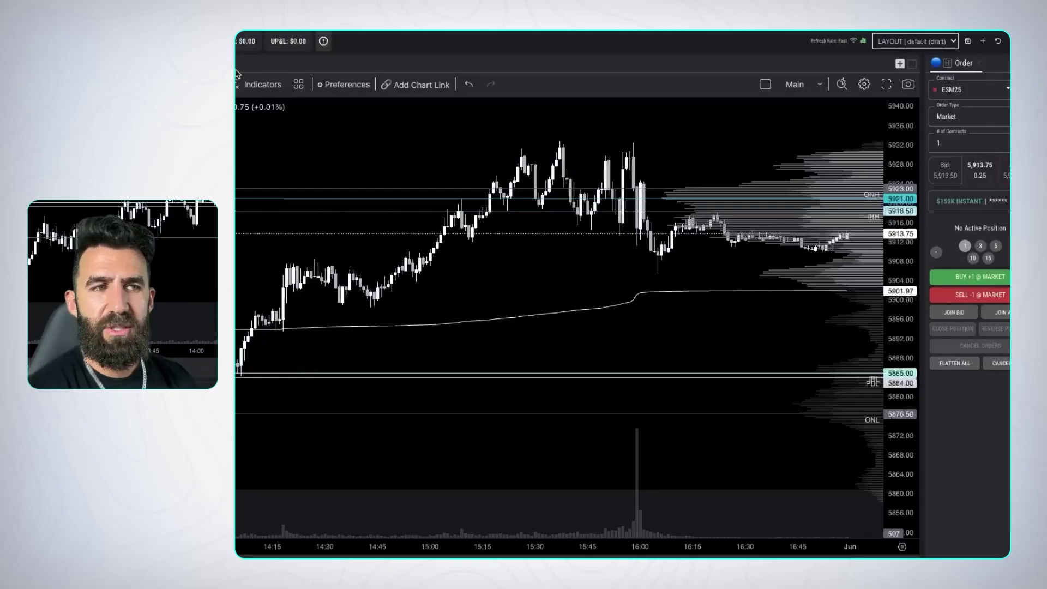
# Step: Pan the ESM25 chart to its latest bars and set the order size to 1 contract
pyautogui.moveTo(739, 130); pyautogui.dragTo(657, 157)
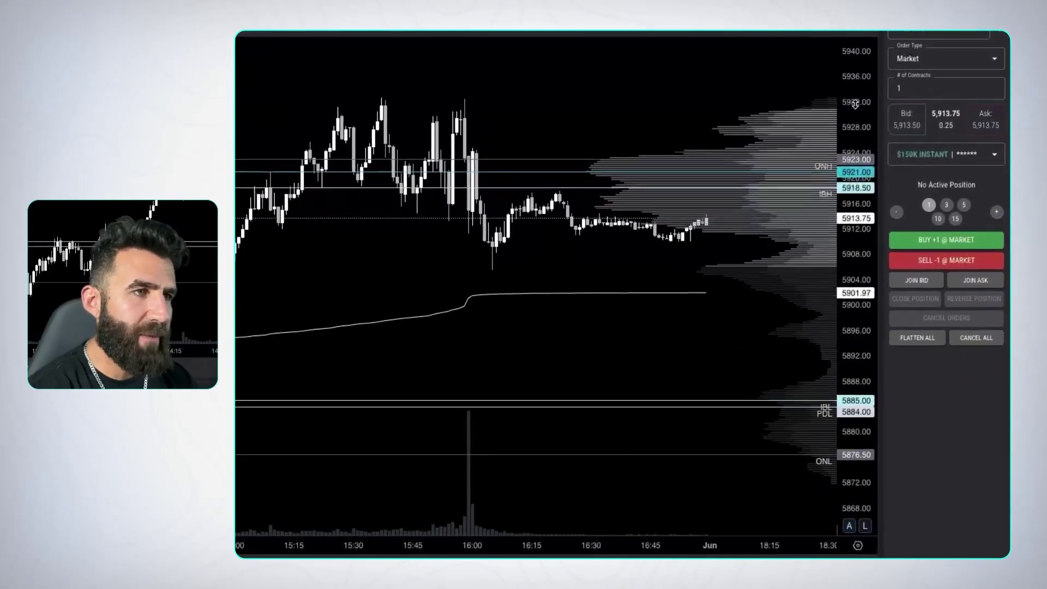
pyautogui.moveTo(666, 100)
pyautogui.mouseDown()
pyautogui.moveTo(634, 108)
pyautogui.moveTo(659, 93)
pyautogui.mouseUp()
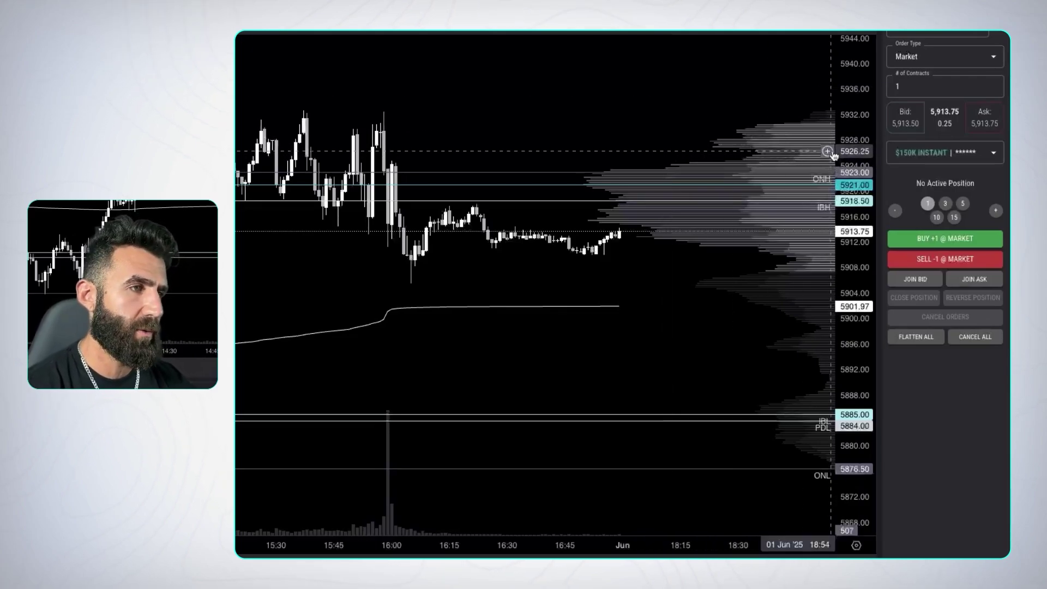
pyautogui.moveTo(750, 93); pyautogui.dragTo(727, 84)
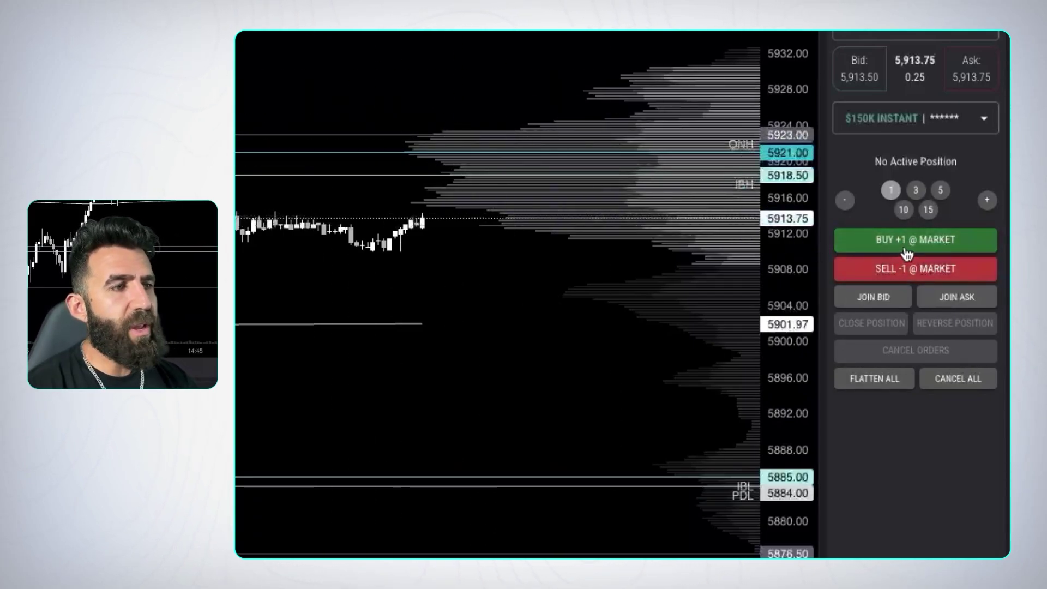
pyautogui.click(941, 190)
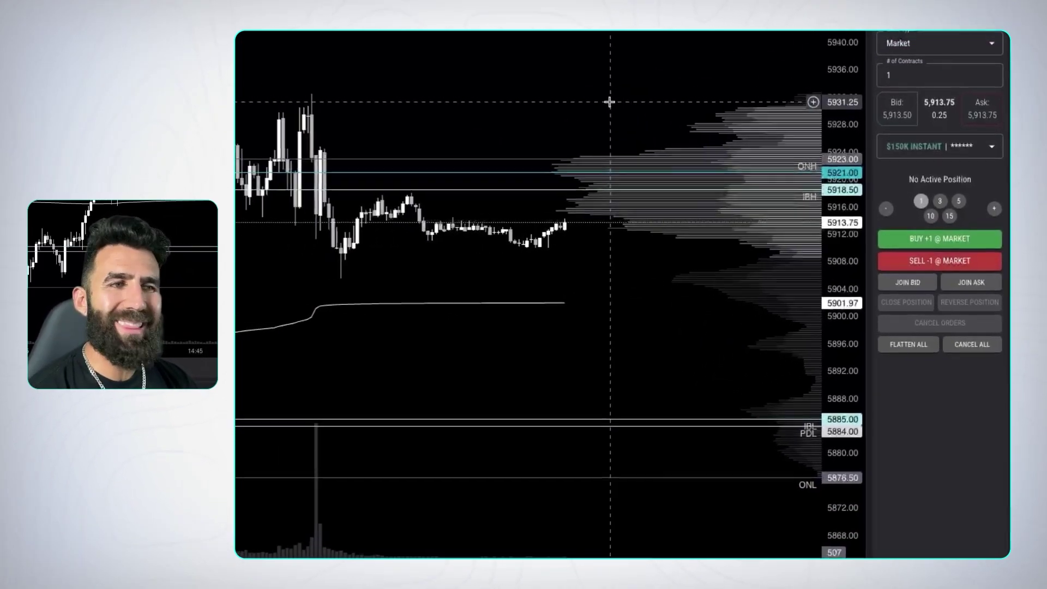
pyautogui.rightClick(634, 110)
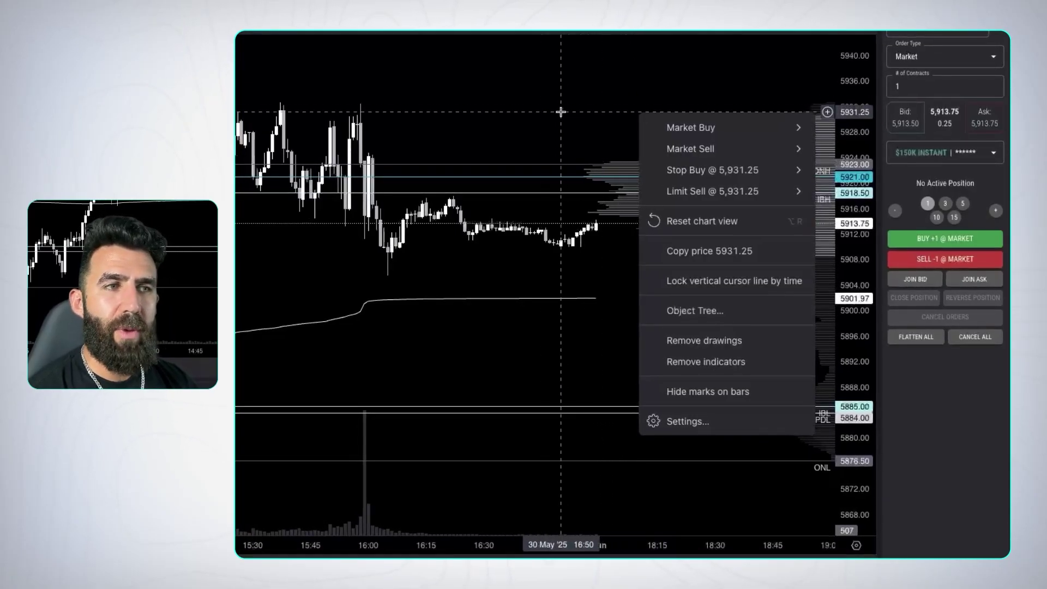
pyautogui.click(537, 112)
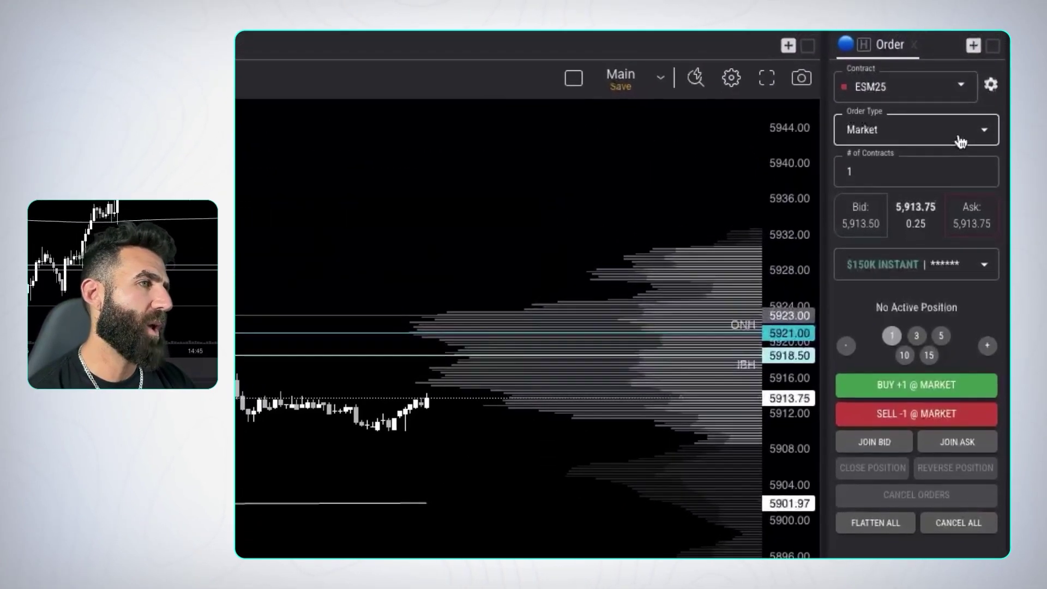
pyautogui.click(961, 142)
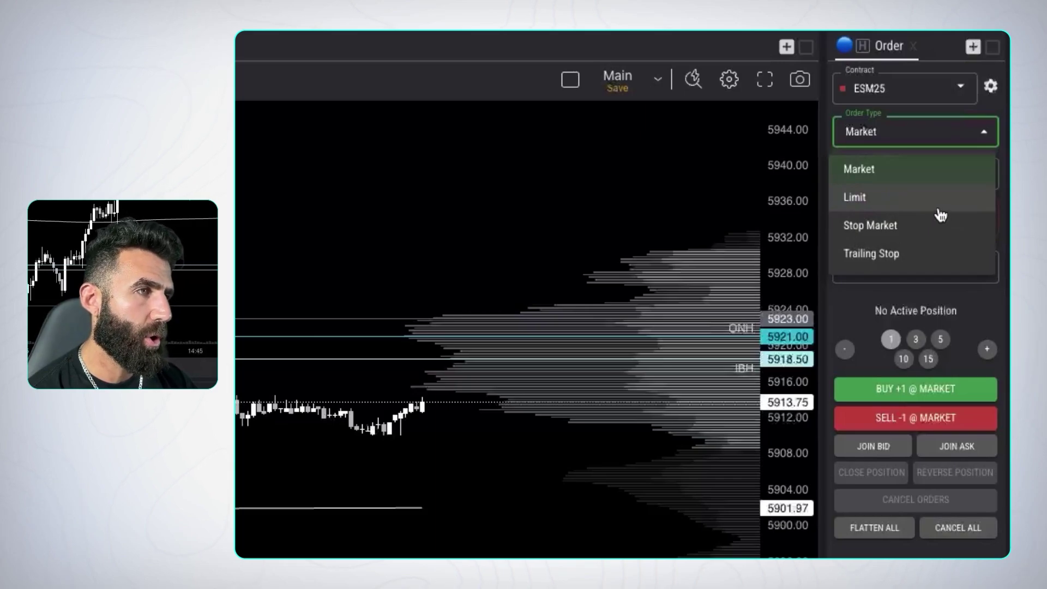
pyautogui.click(541, 163)
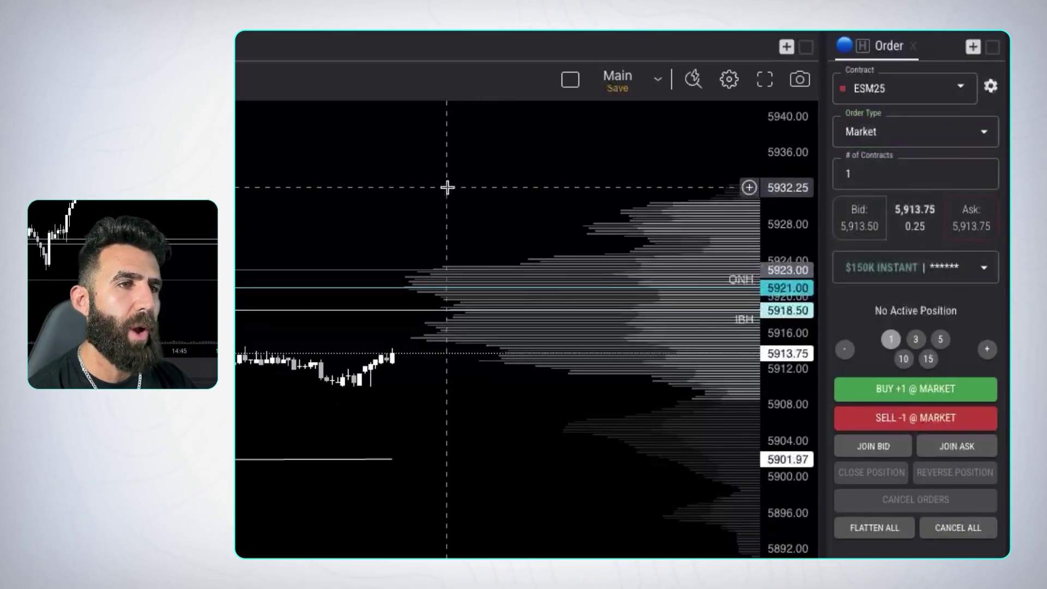
pyautogui.rightClick(409, 215)
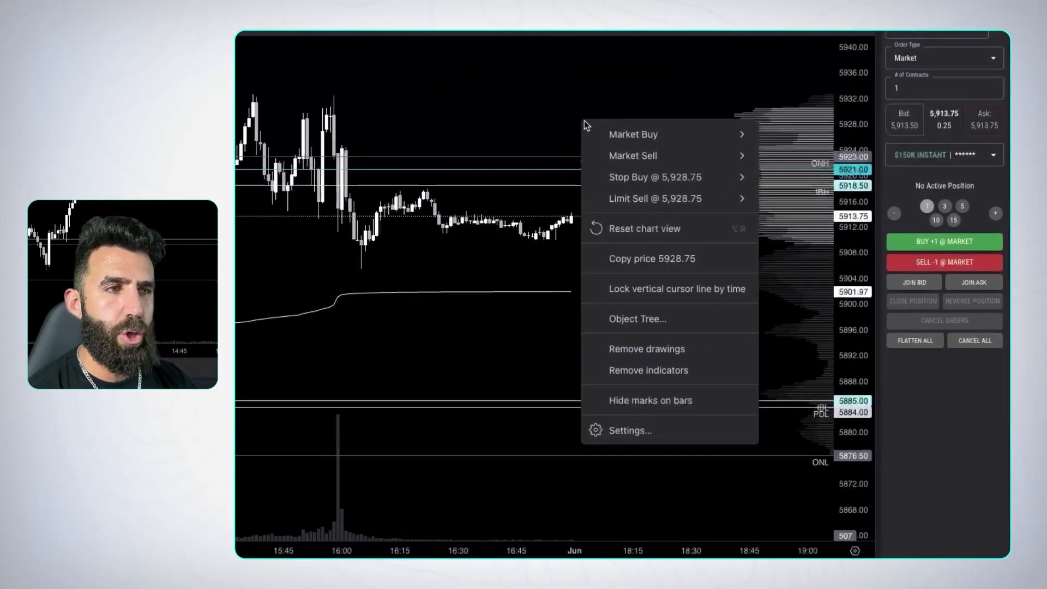
pyautogui.moveTo(622, 216)
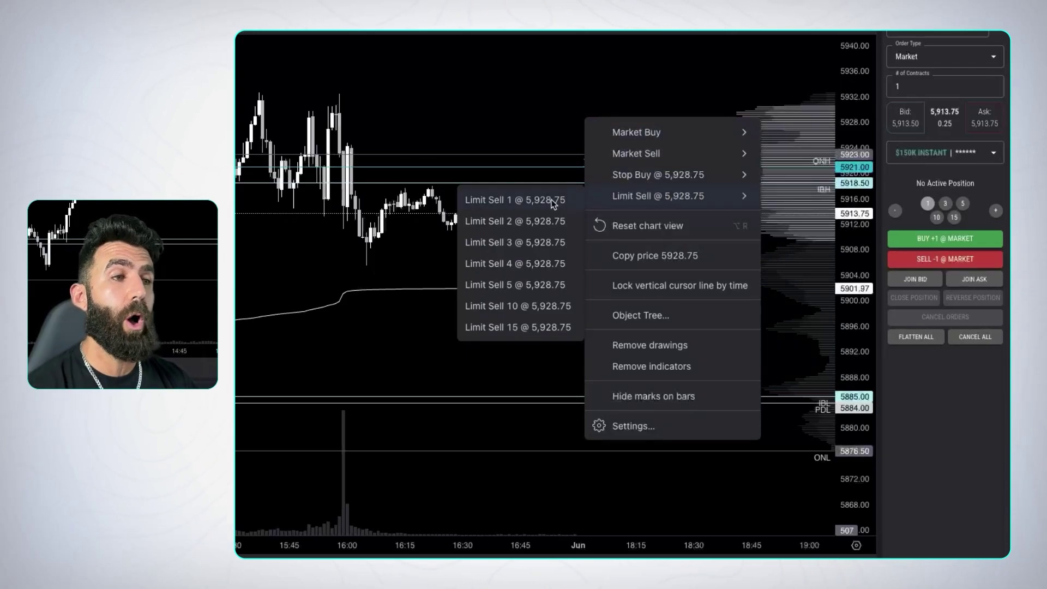
pyautogui.click(566, 126)
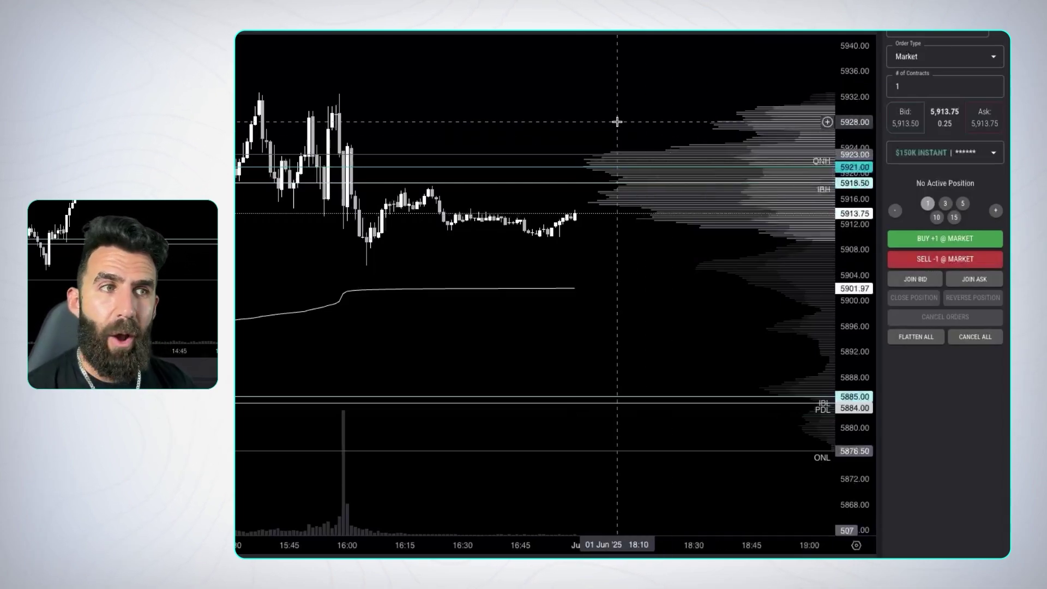
pyautogui.moveTo(553, 113); pyautogui.dragTo(566, 144)
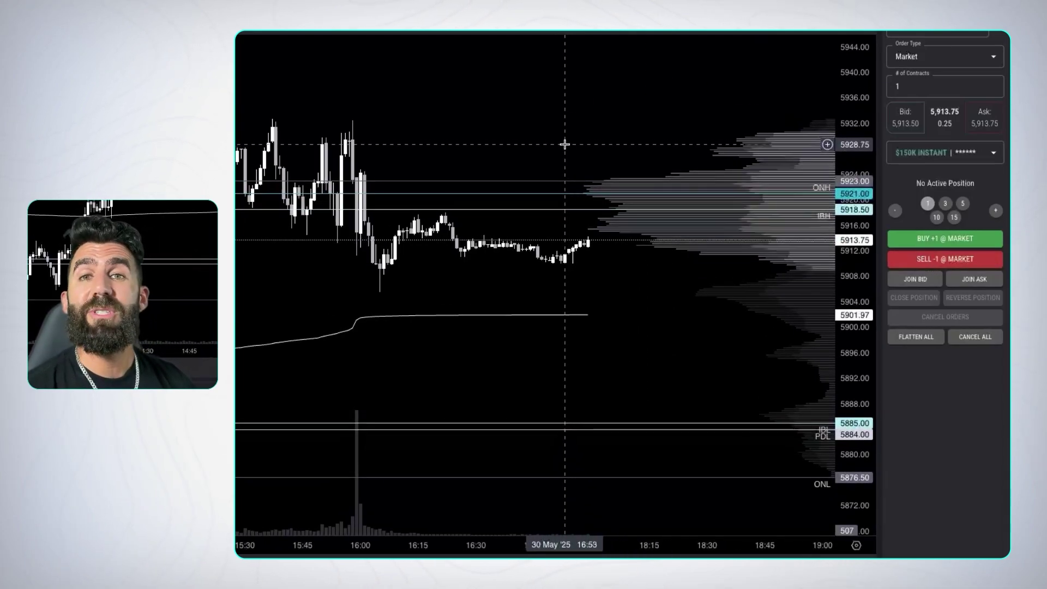